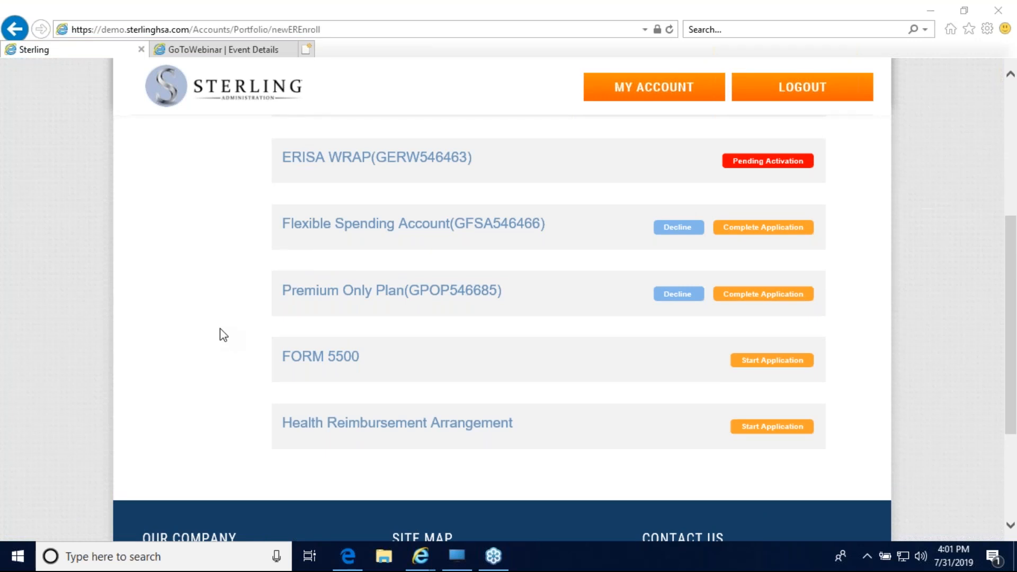
Open the pending Flexible Spending Account application from the product list to complete it
click(223, 334)
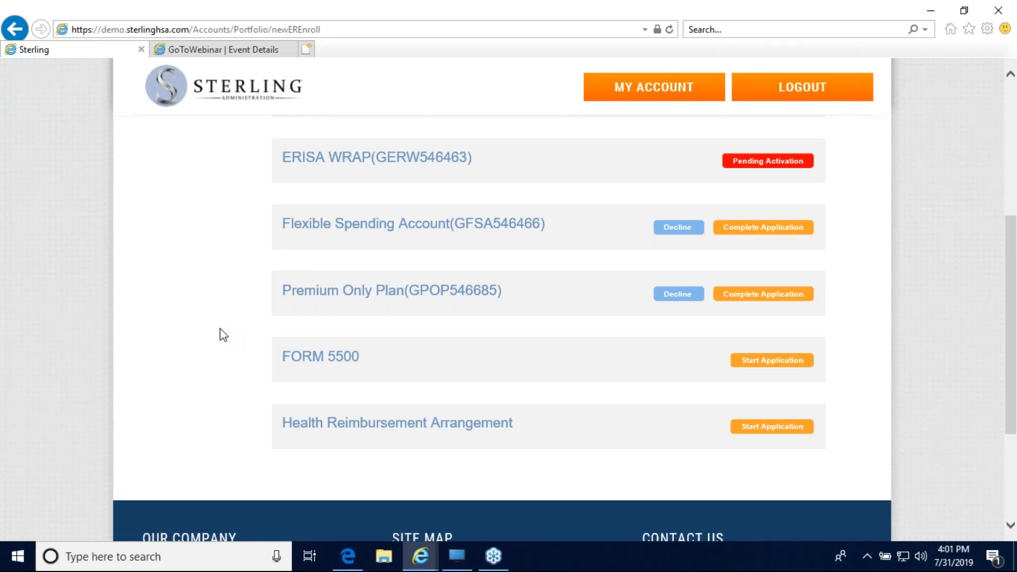
scroll(223, 335, up, 5)
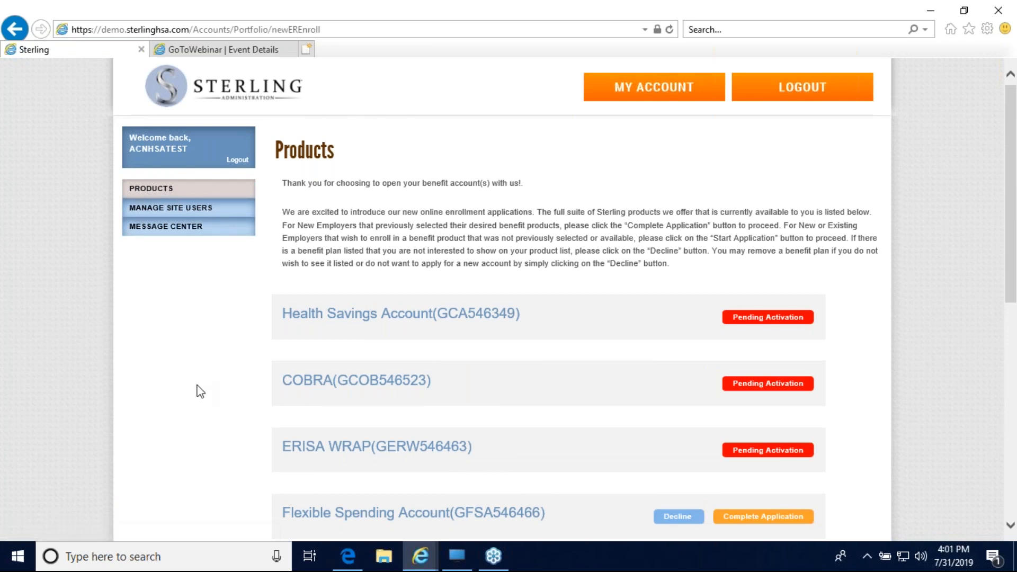
scroll(200, 392, down, 3)
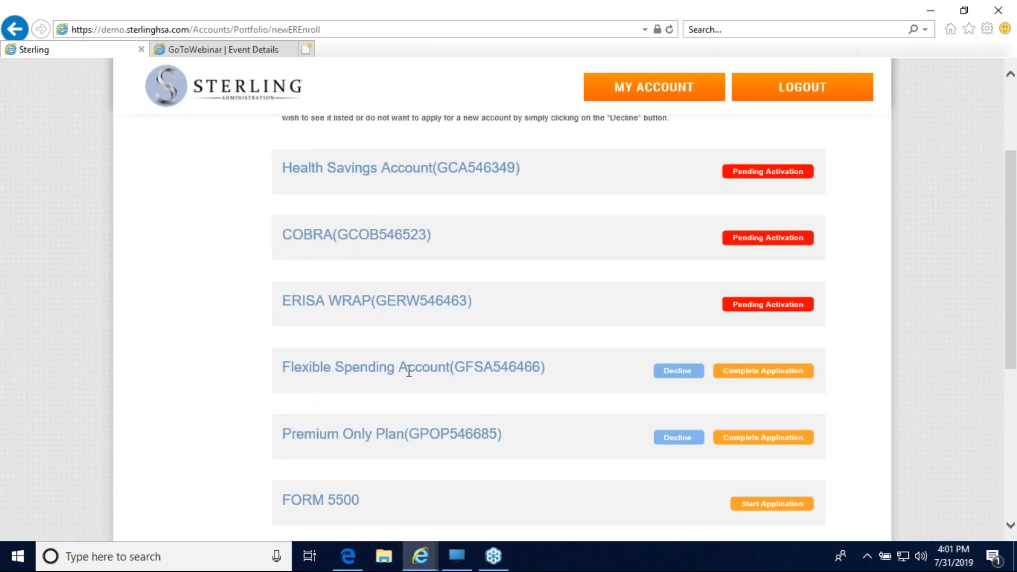
drag(449, 366, 302, 366)
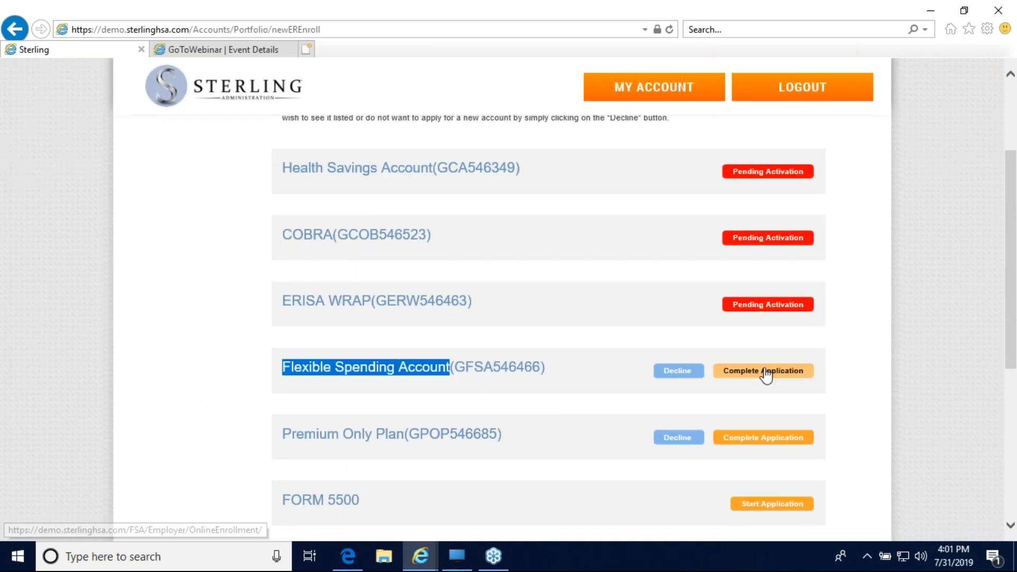
click(907, 368)
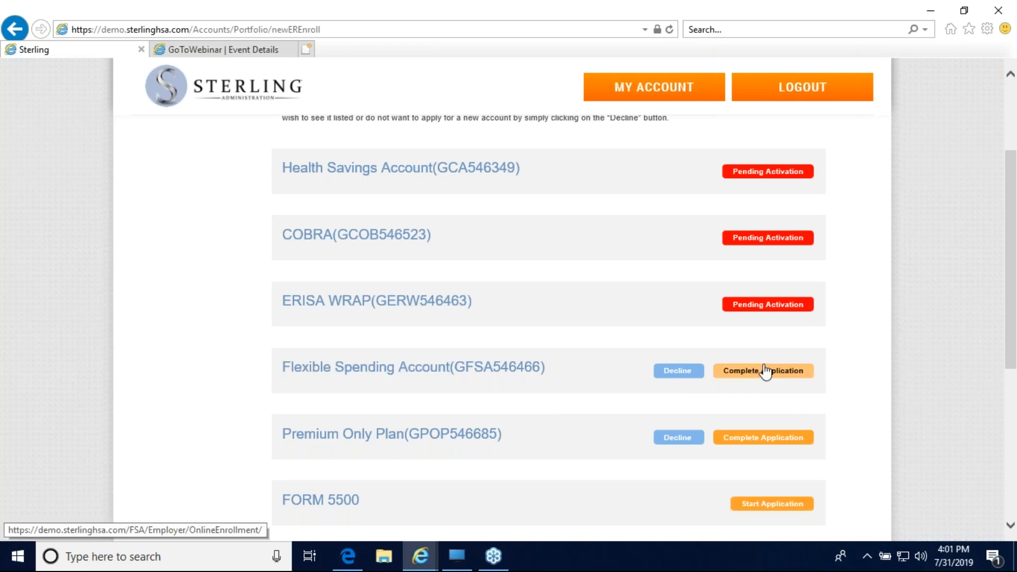
click(763, 372)
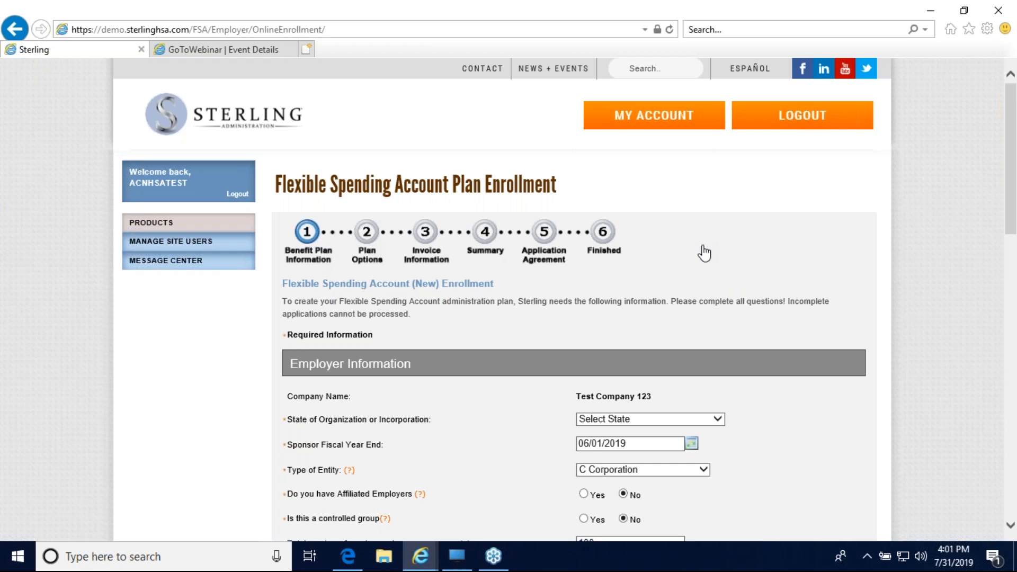
Set the employer's state of organization or incorporation to California
scroll(319, 289, down, 2)
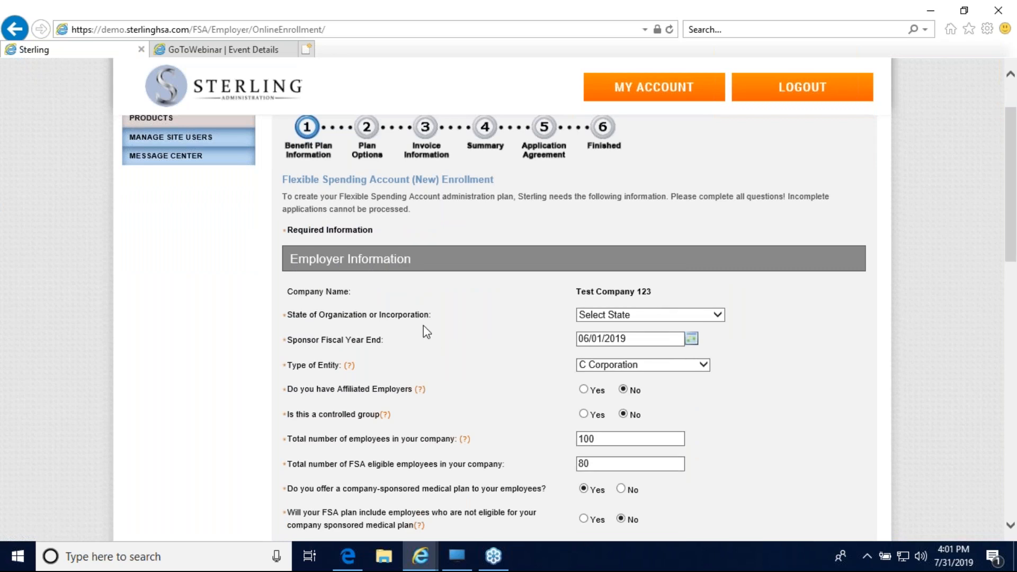
click(657, 316)
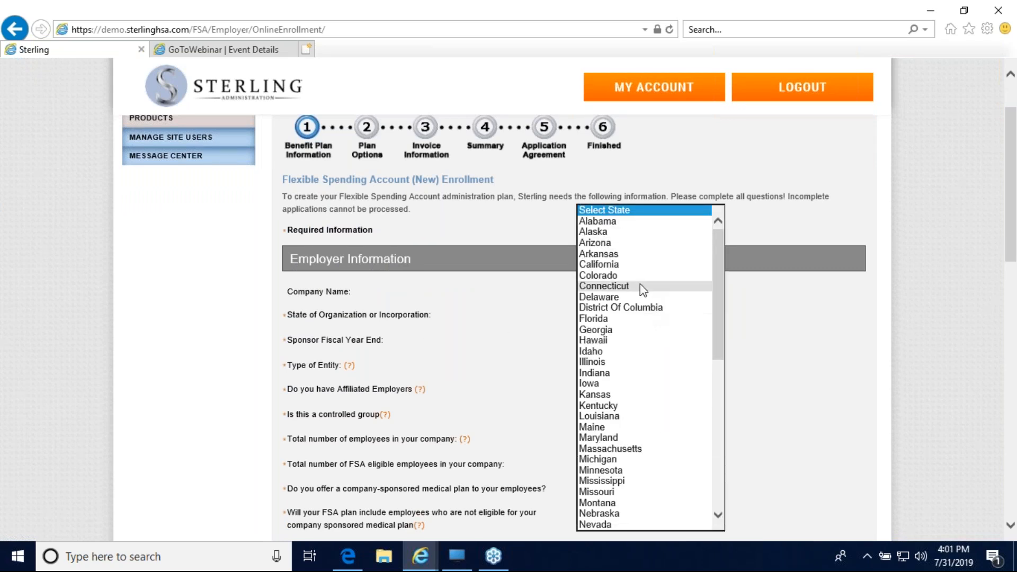
click(640, 264)
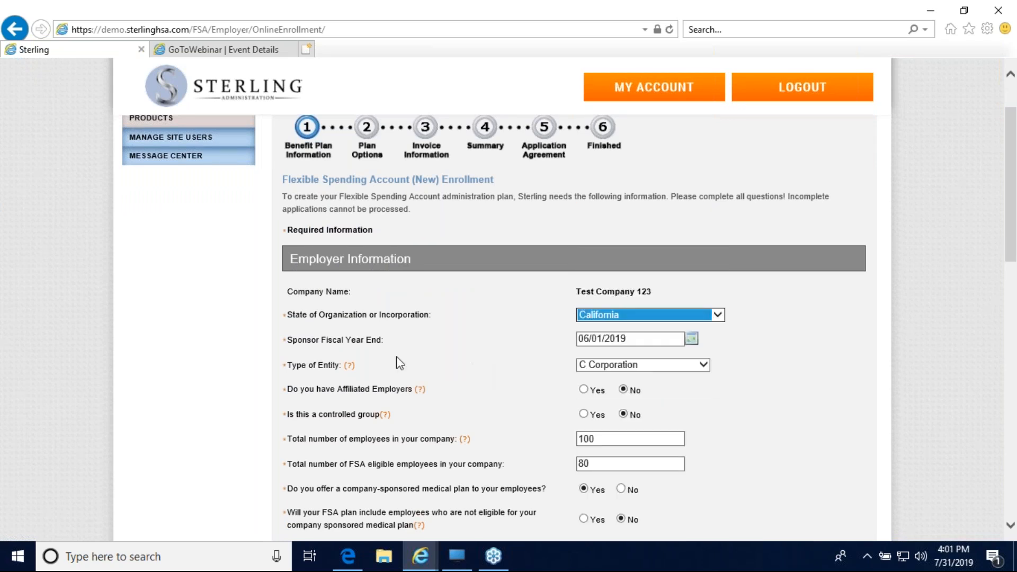
Set the sponsor fiscal year end to 12/31/2019 and choose C Corporation as the entity type
drag(639, 339, 567, 342)
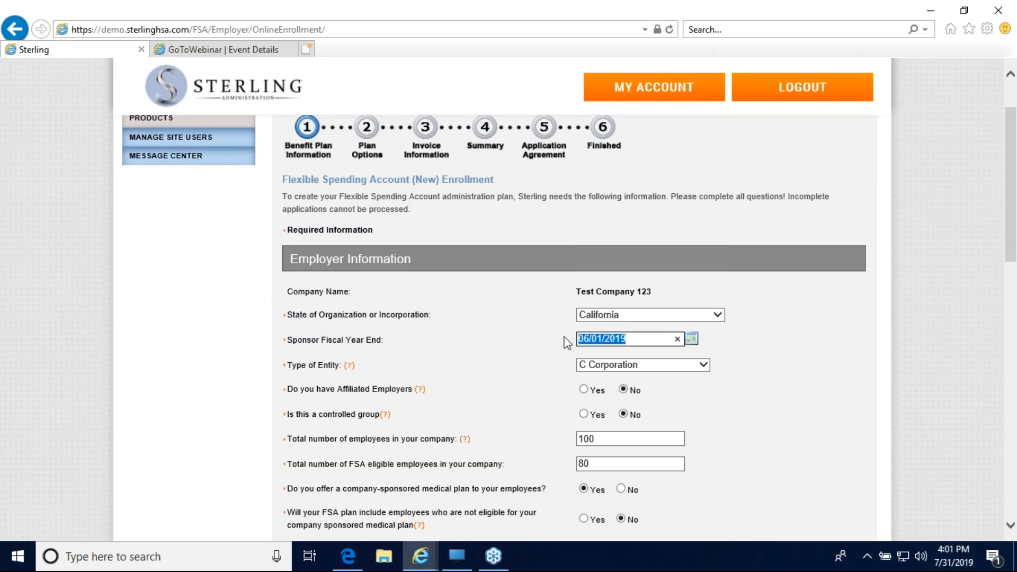
key(BackSpace)
text(12/31/2019)
click(528, 374)
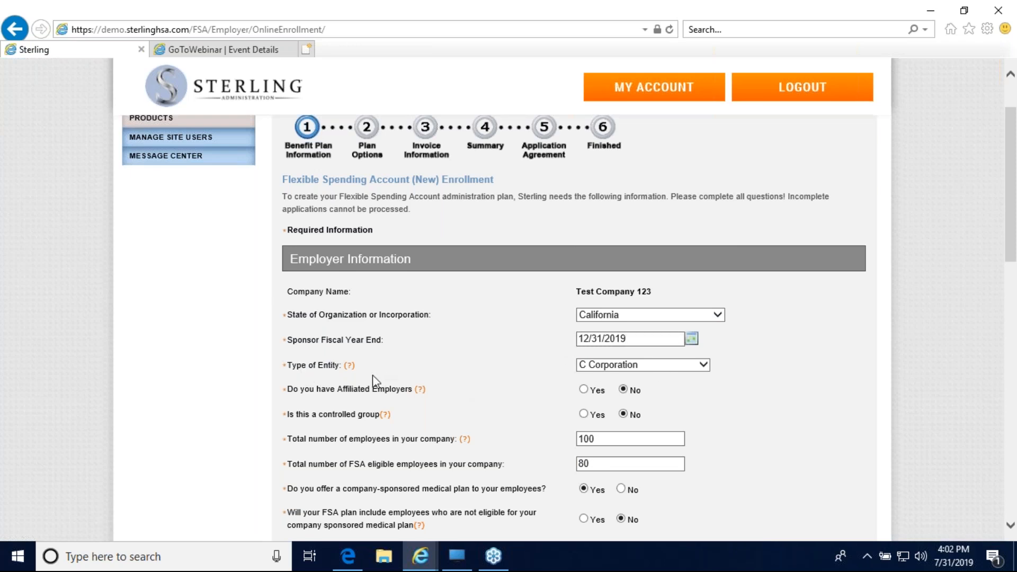
click(676, 367)
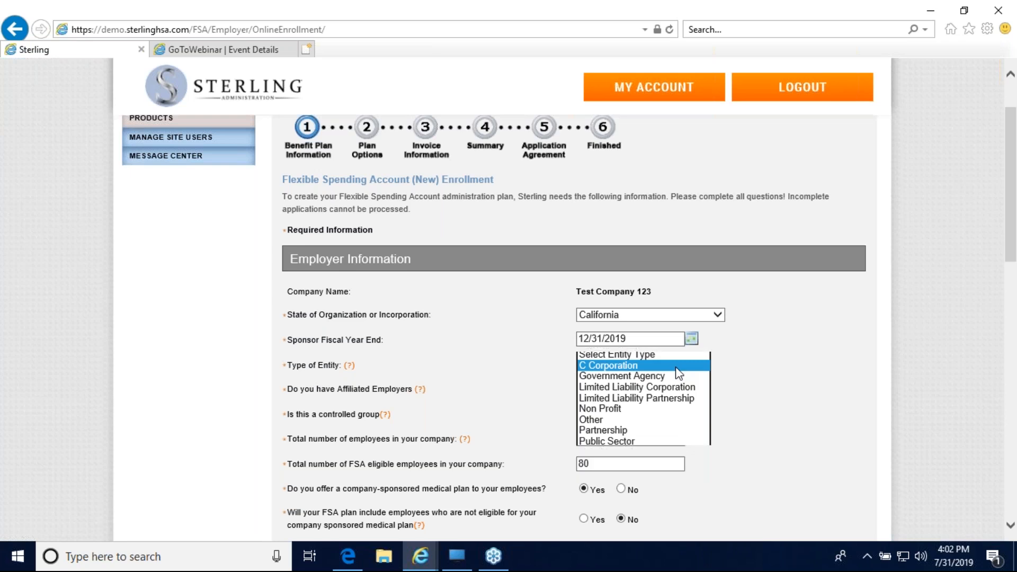
click(677, 367)
Try answering Yes to affiliated employers with an extra employer name field, and return the answer to No
scroll(512, 372, down, 2)
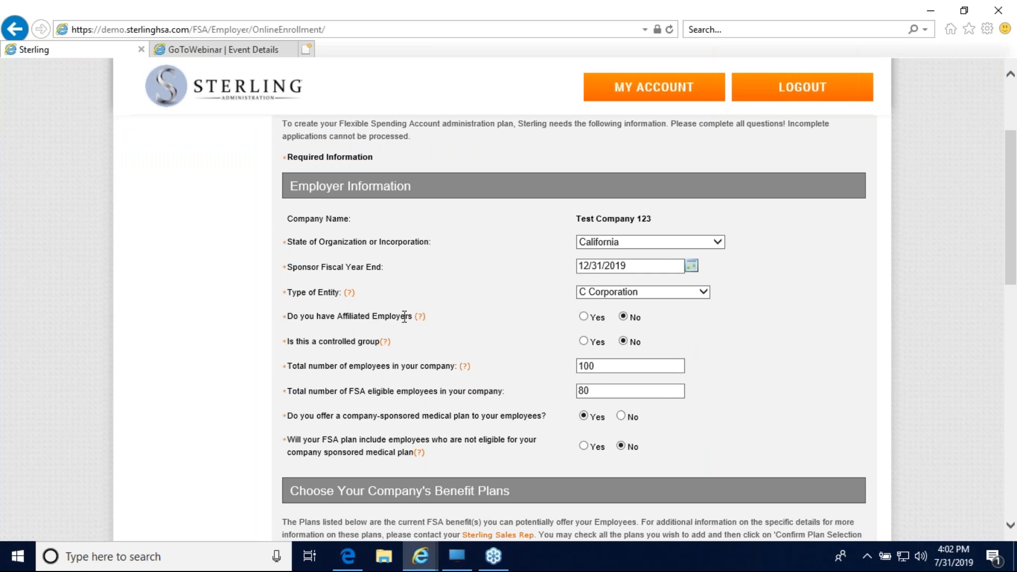
click(583, 316)
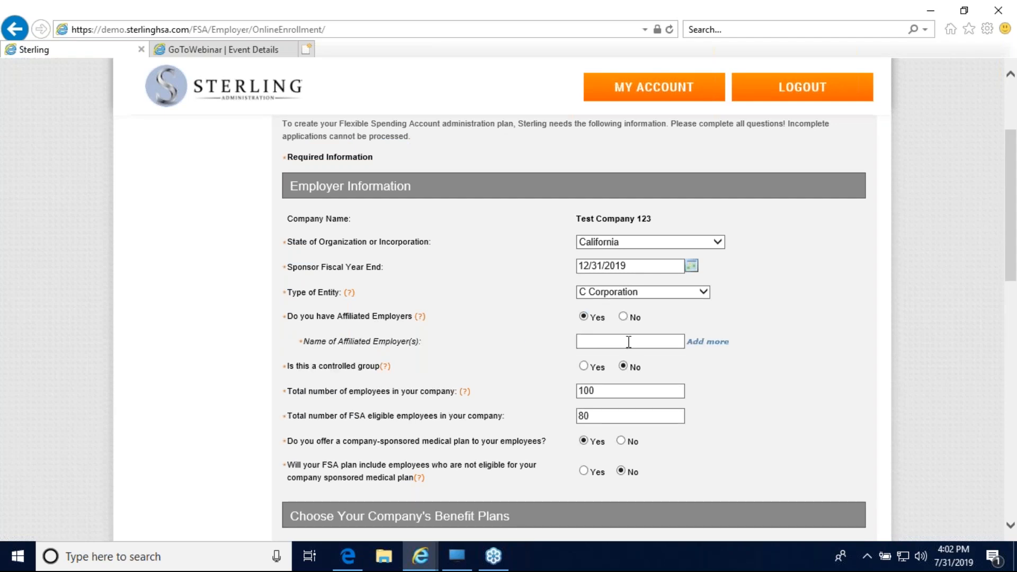
click(707, 341)
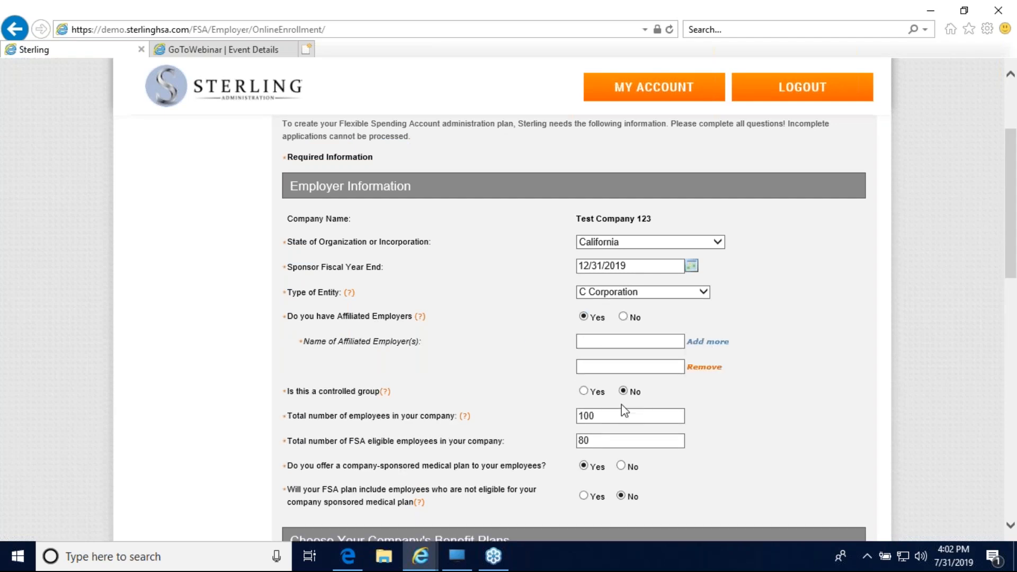
click(701, 368)
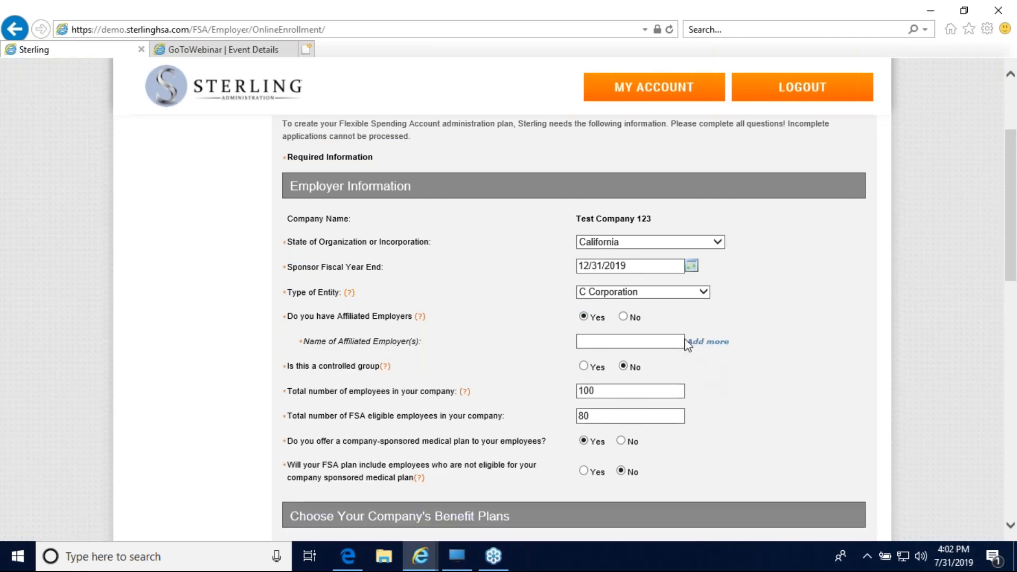
click(623, 317)
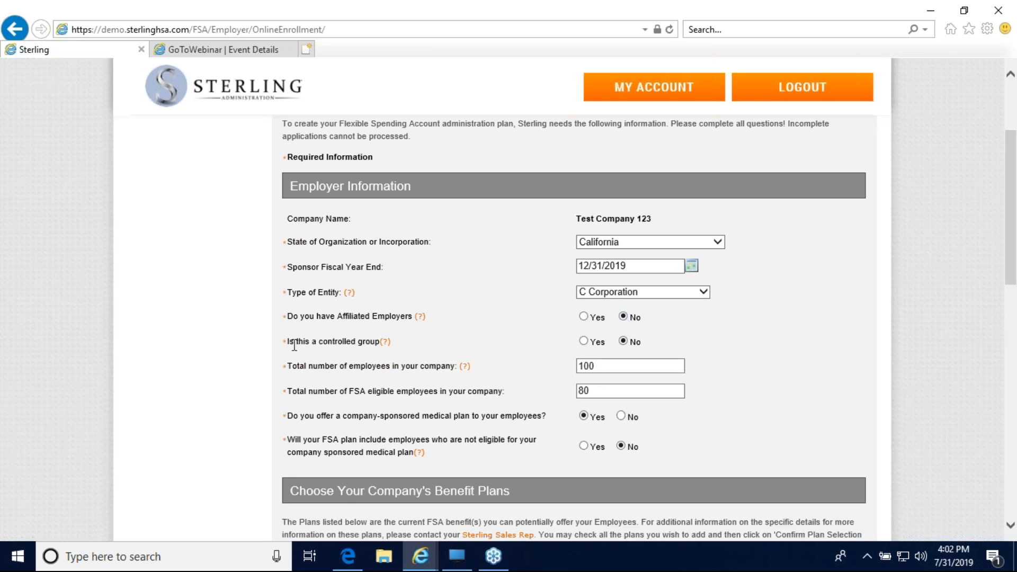
Try answering Yes to the controlled group question, and return the answer to No
mouse_move(384, 344)
click(584, 341)
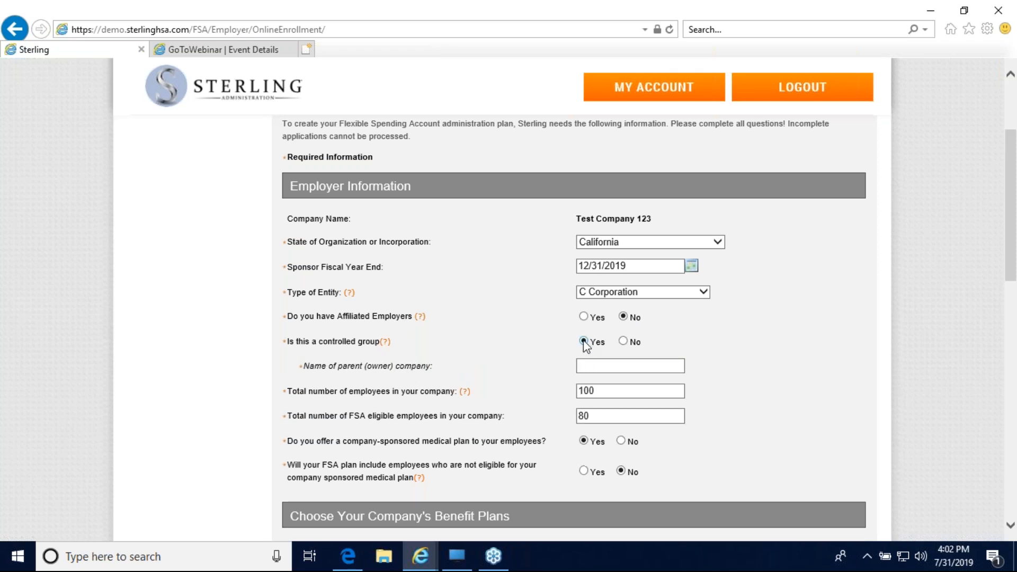
click(585, 364)
click(624, 341)
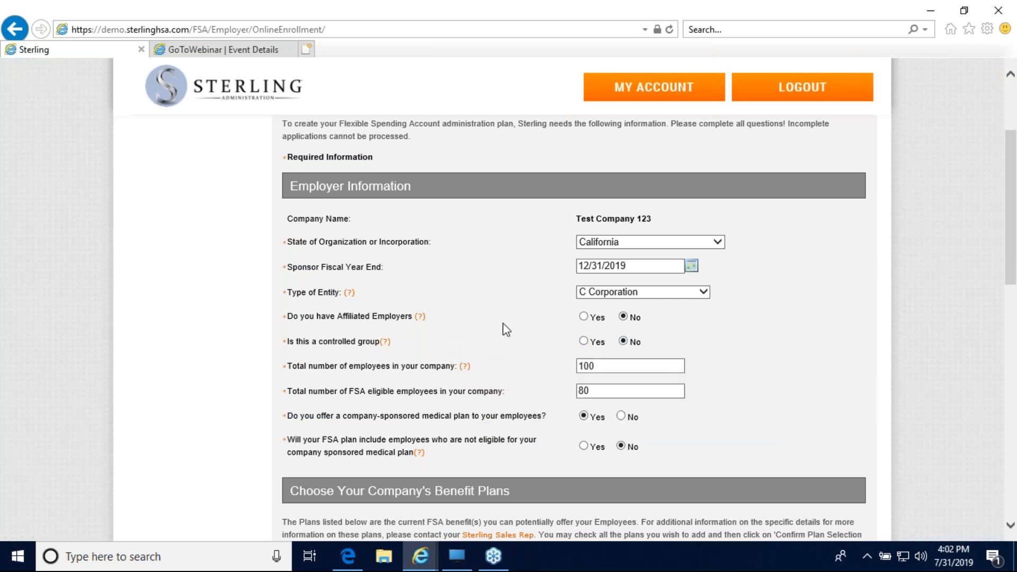
Review the total and FSA-eligible employee counts, keeping No for including employees not eligible for the company-sponsored medical plan
double_click(614, 366)
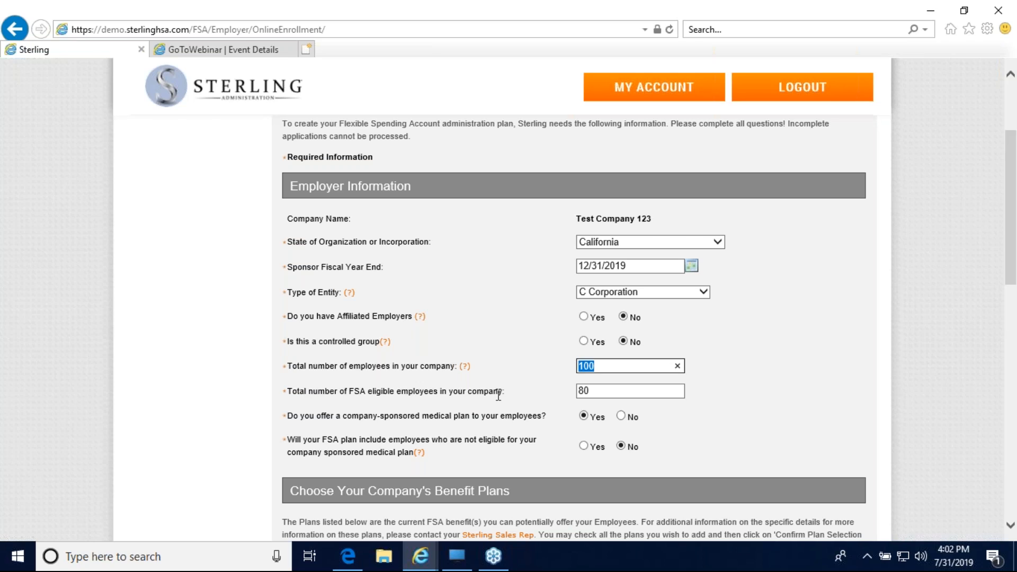
click(620, 390)
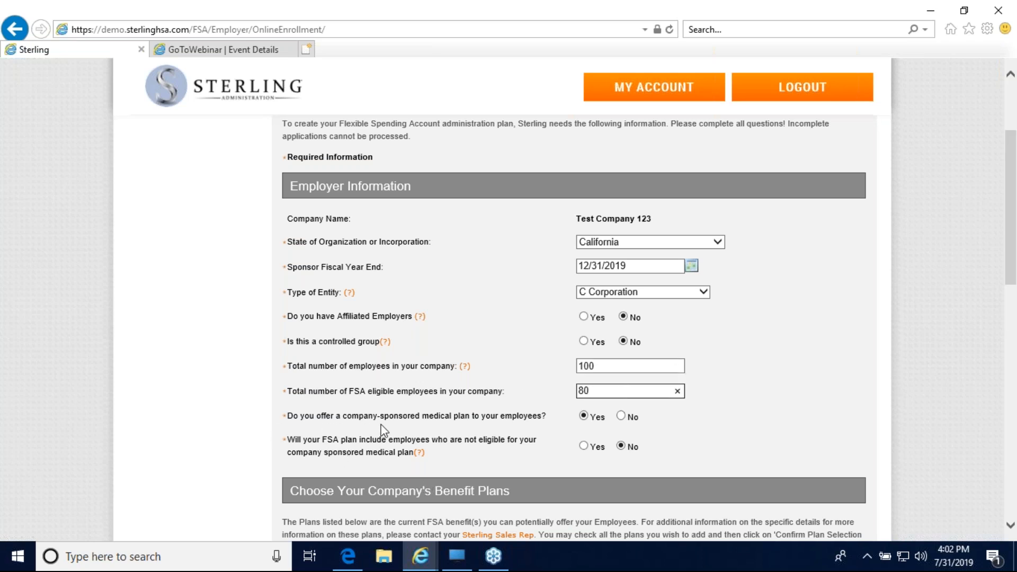
click(477, 424)
scroll(479, 429, down, 1)
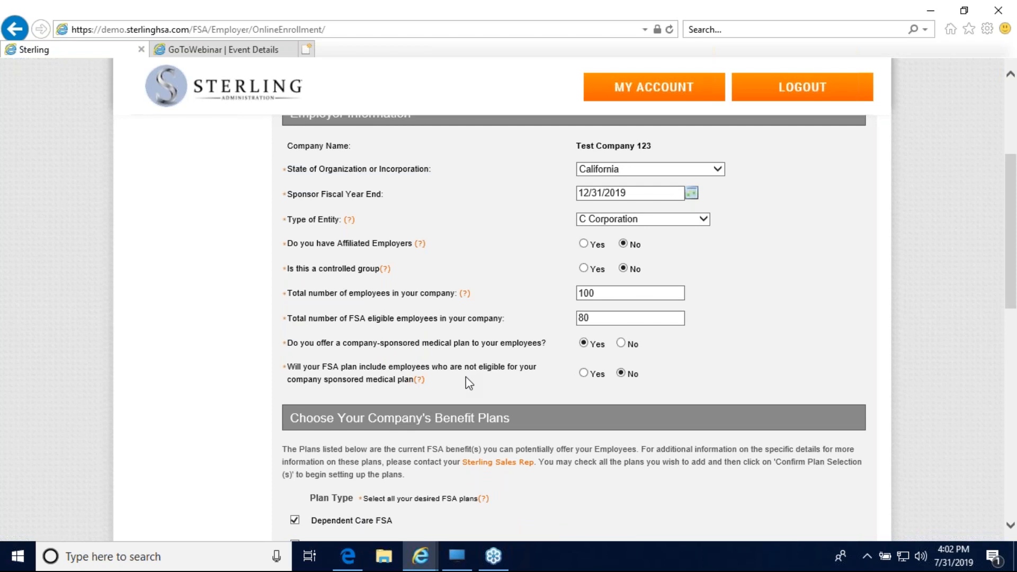
scroll(466, 376, down, 1)
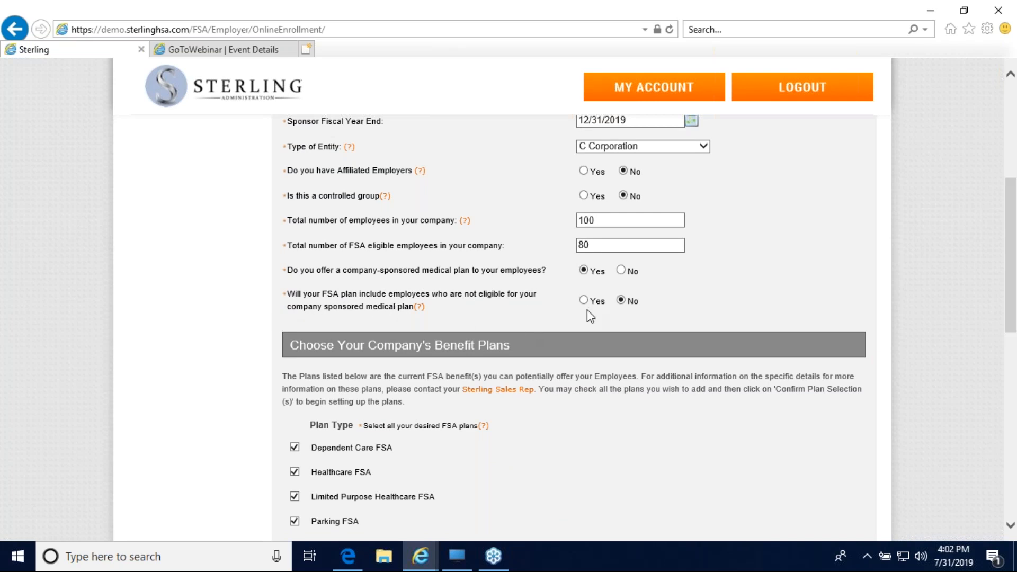
click(621, 301)
Clear and reselect the Dependent Care, Healthcare, Limited Purpose Healthcare, Parking and Transit FSA plan types
scroll(682, 304, down, 1)
scroll(602, 390, down, 2)
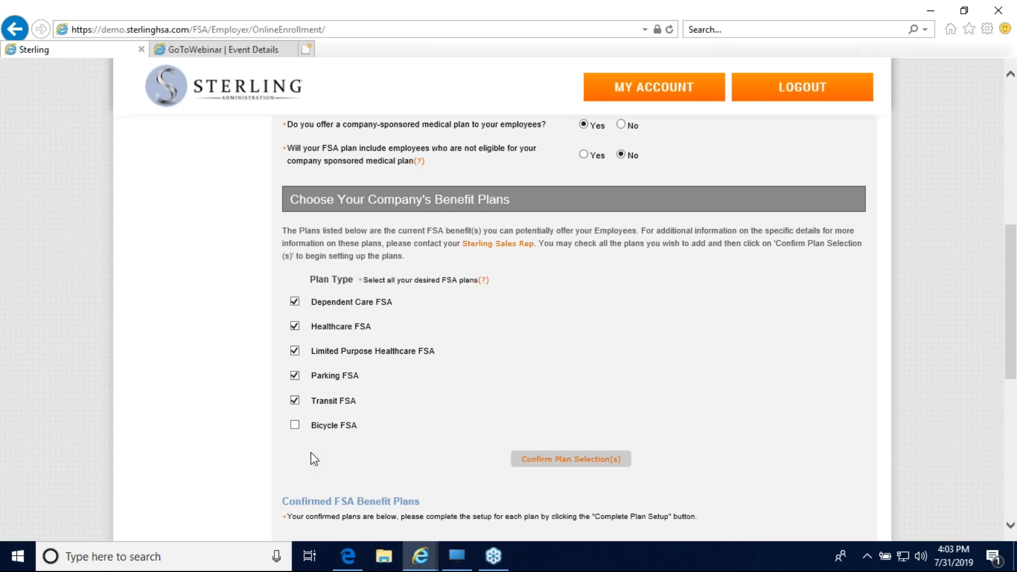
click(295, 326)
click(294, 301)
click(295, 351)
click(294, 376)
click(295, 400)
click(294, 326)
click(294, 301)
click(294, 351)
click(295, 375)
click(295, 400)
Add Bicycle FSA to the selected benefit plans and confirm the plan selection
click(295, 424)
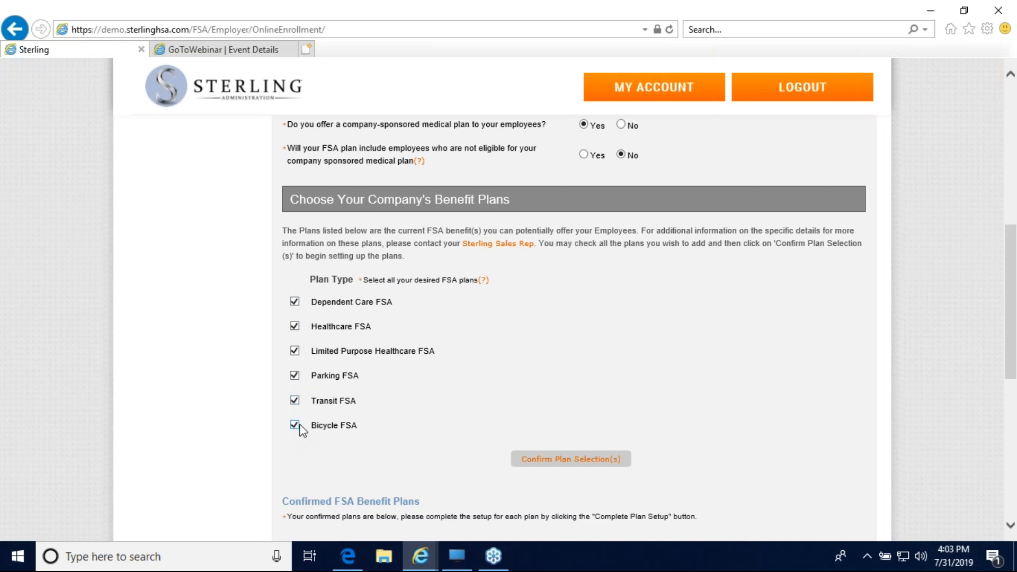
click(578, 464)
Open the Healthcare FSA plan setup from the confirmed plans and designate it as New Healthcare FSA
scroll(389, 456, down, 2)
scroll(388, 457, down, 2)
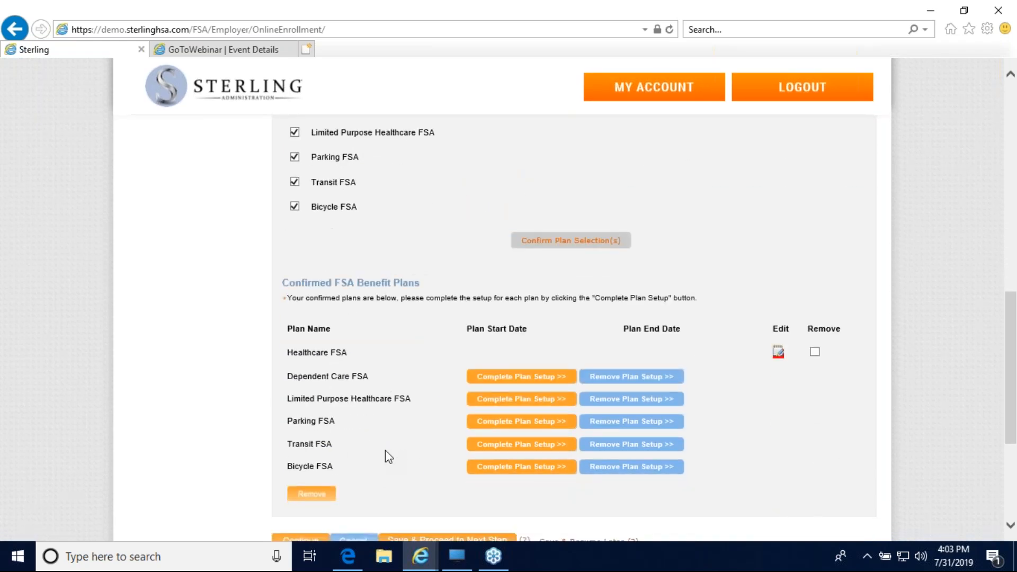
scroll(388, 456, down, 2)
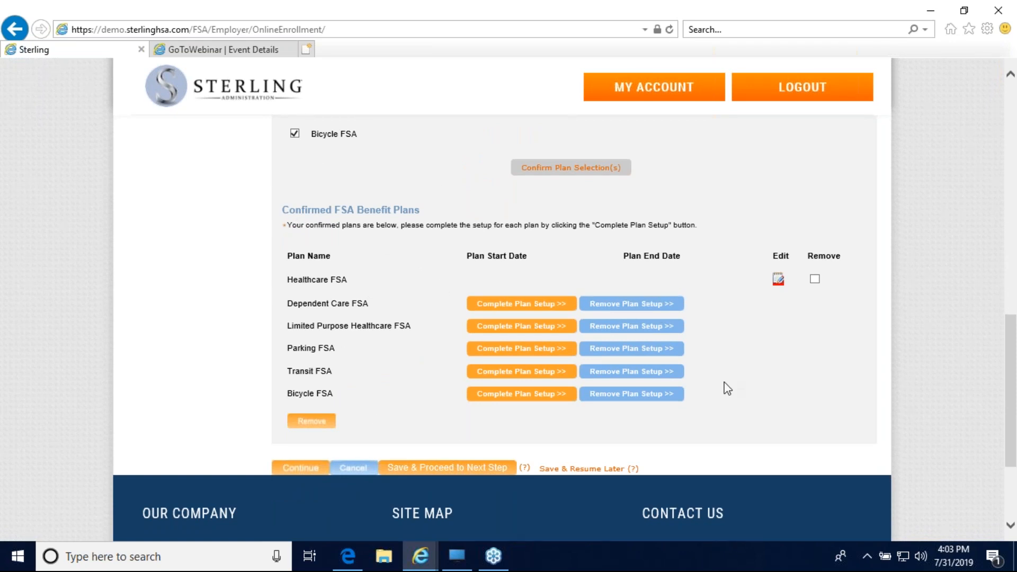
click(777, 279)
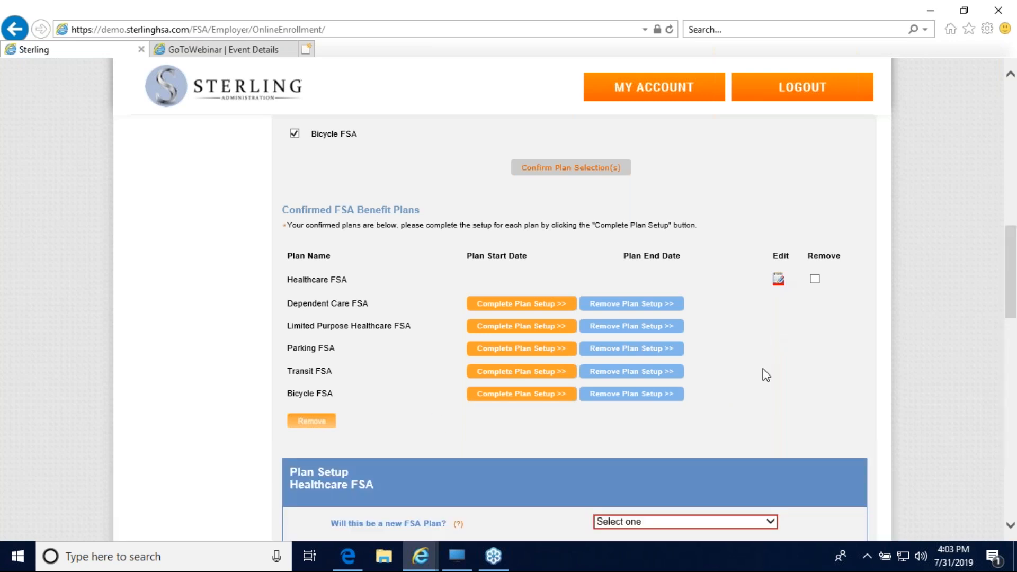
scroll(762, 369, down, 4)
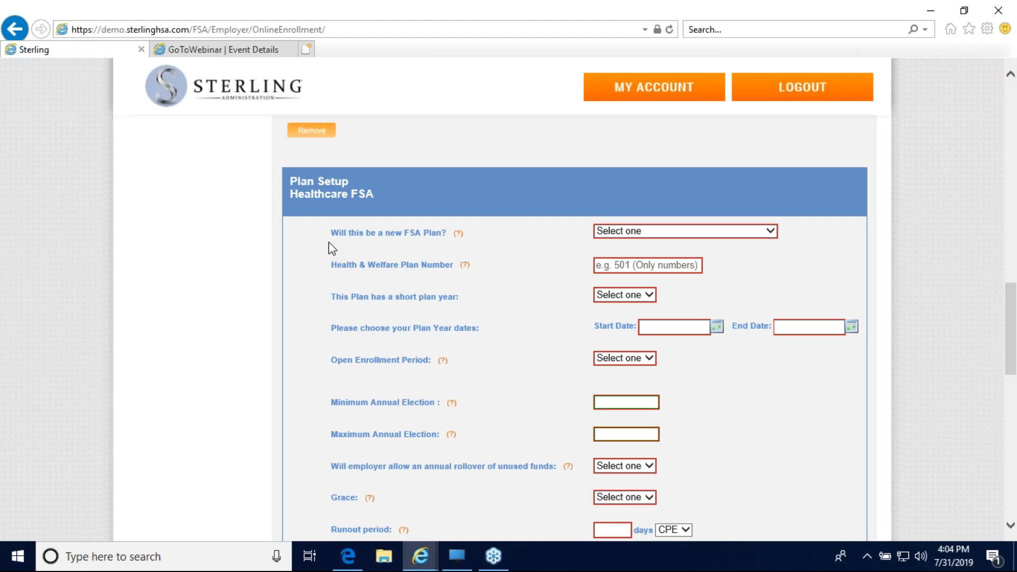
click(711, 235)
click(713, 238)
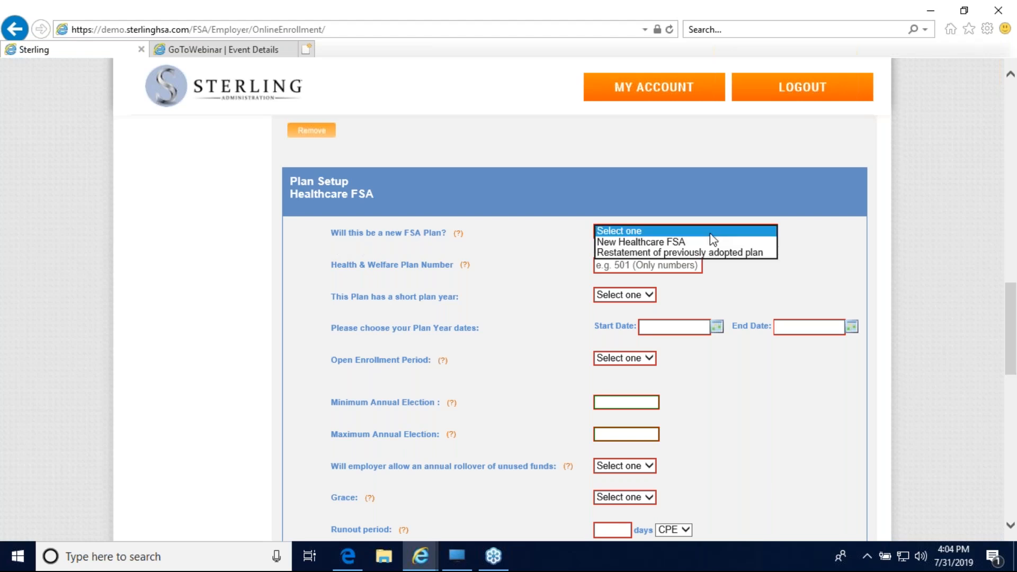
click(710, 240)
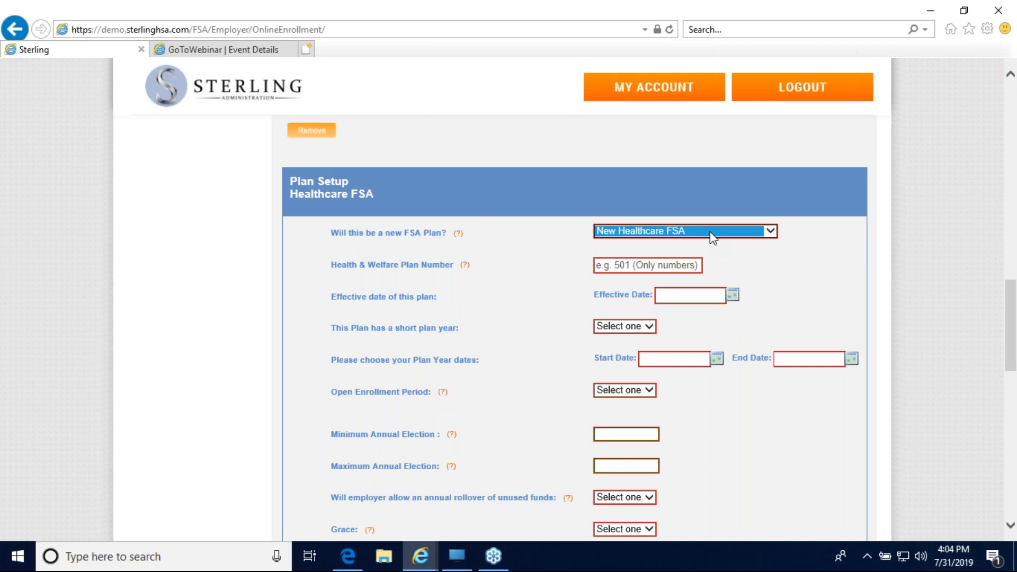
Try the option Restatement of previously adopted plan for the Healthcare FSA, and return to New Healthcare FSA
click(710, 233)
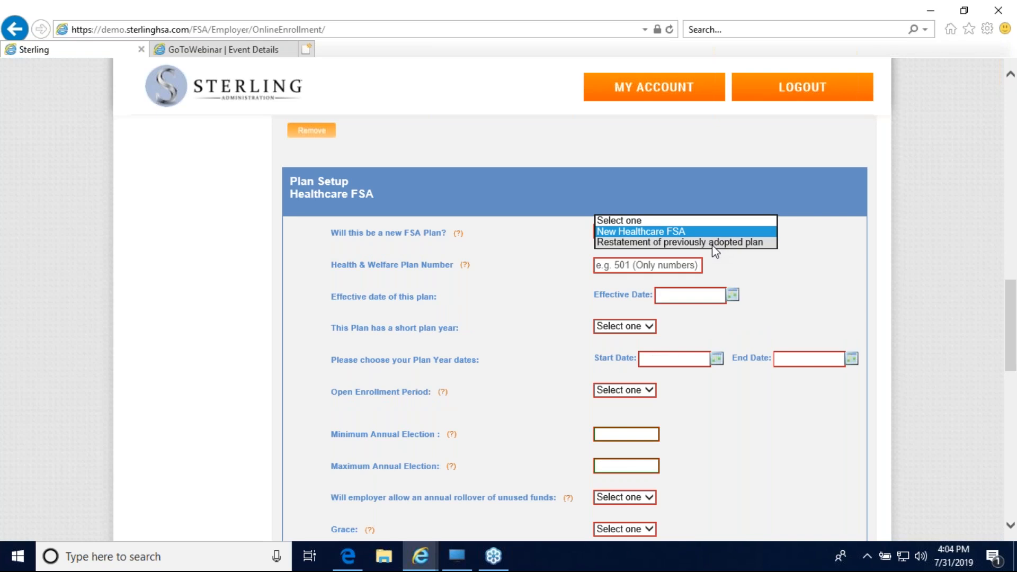
click(713, 242)
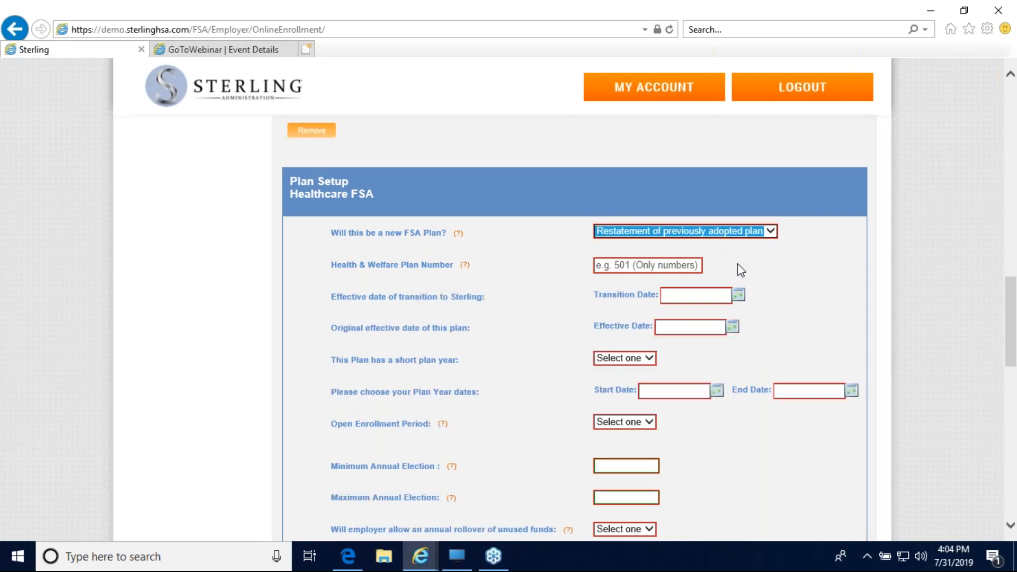
click(772, 233)
click(741, 219)
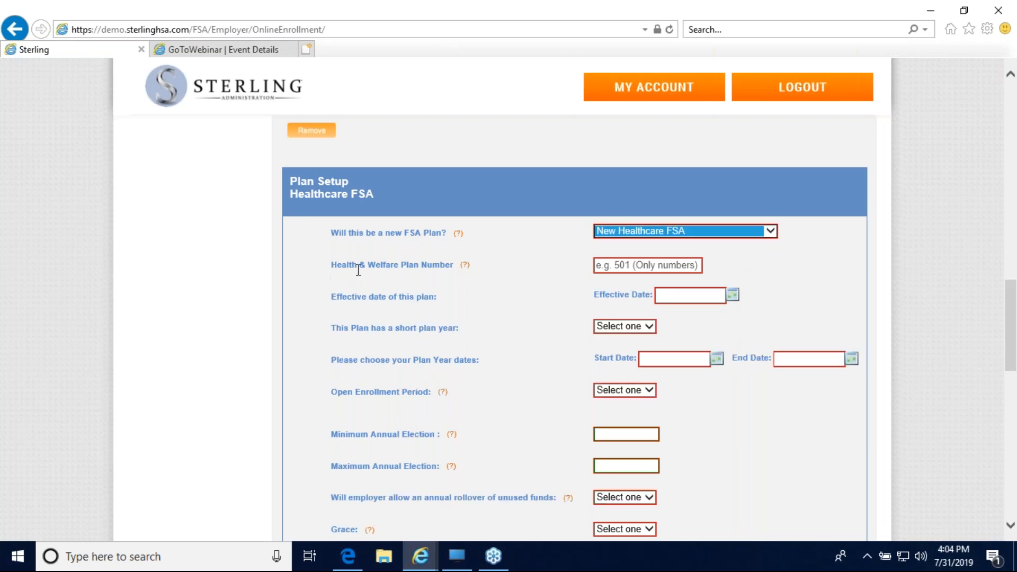
Enter 501 as the Health & Welfare Plan Number and set the Healthcare FSA's effective date to 08/01/2019
click(626, 264)
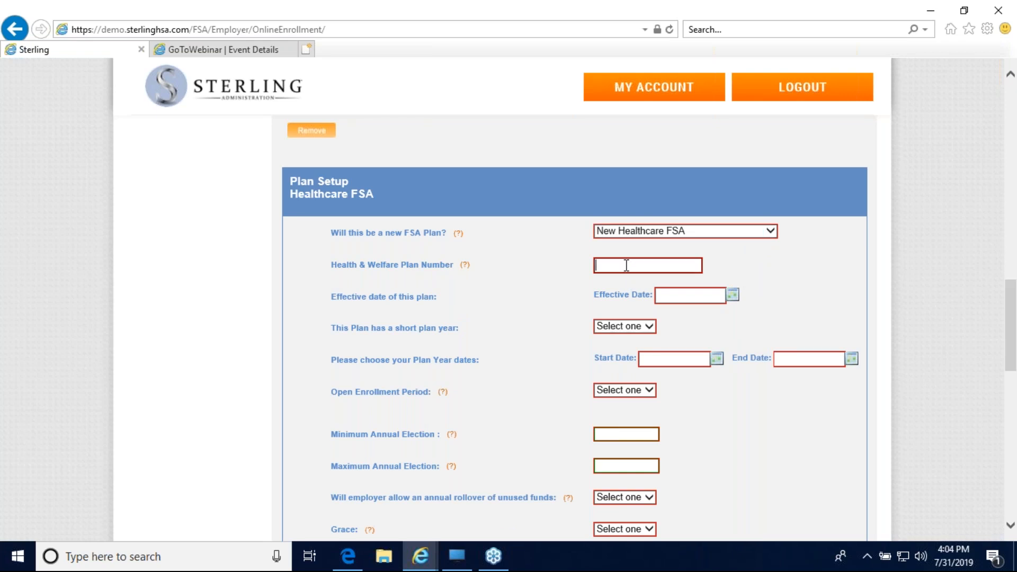
text(501)
click(547, 298)
click(703, 296)
click(733, 295)
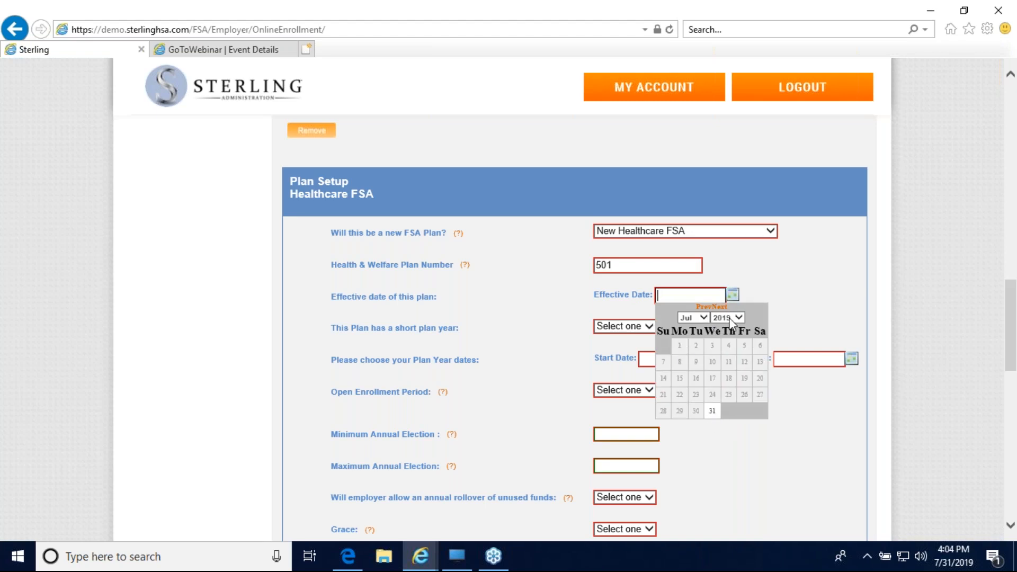
click(703, 317)
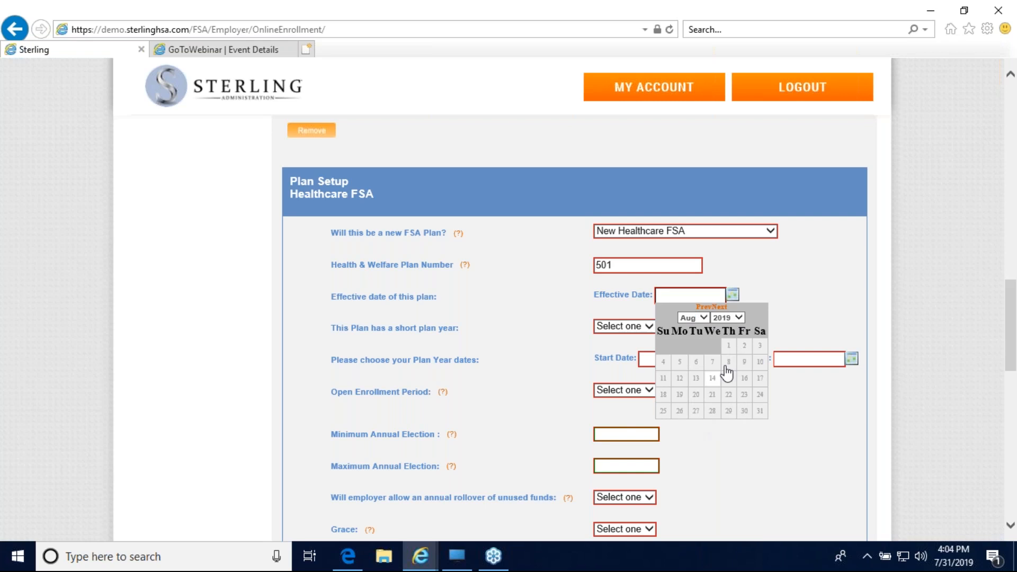
click(728, 346)
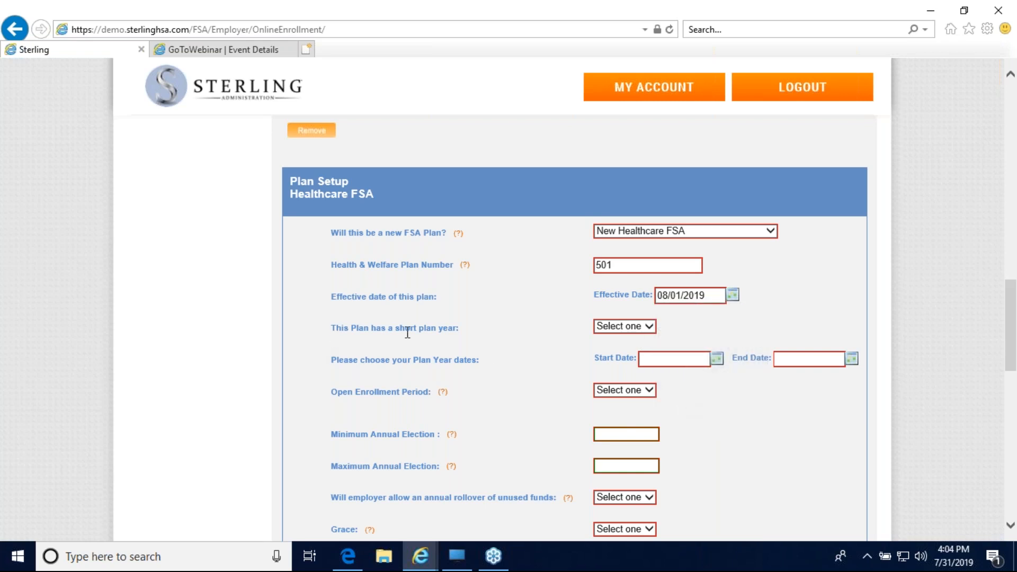
Try Yes for the short plan year question, and set it to No
click(647, 328)
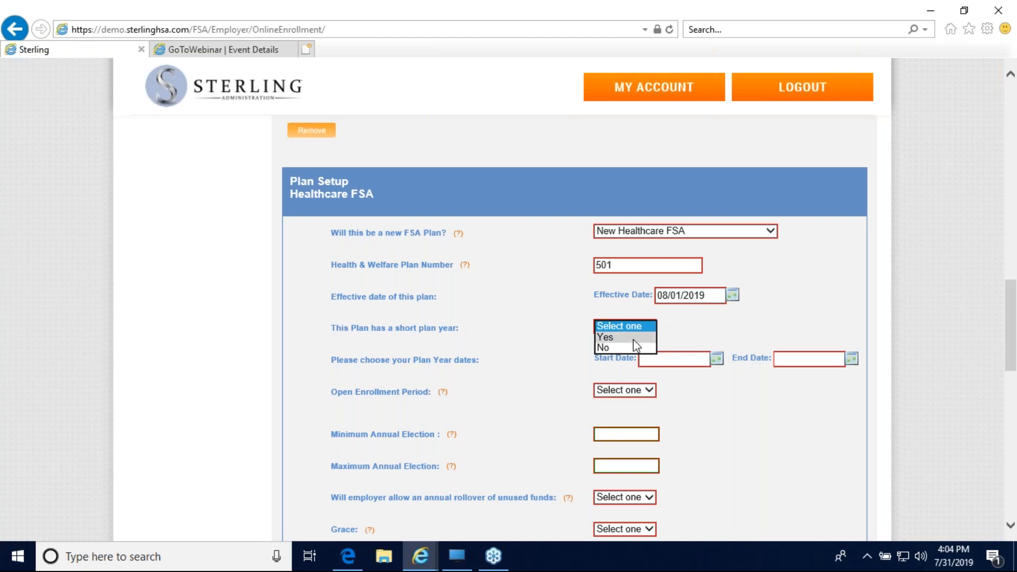
click(633, 339)
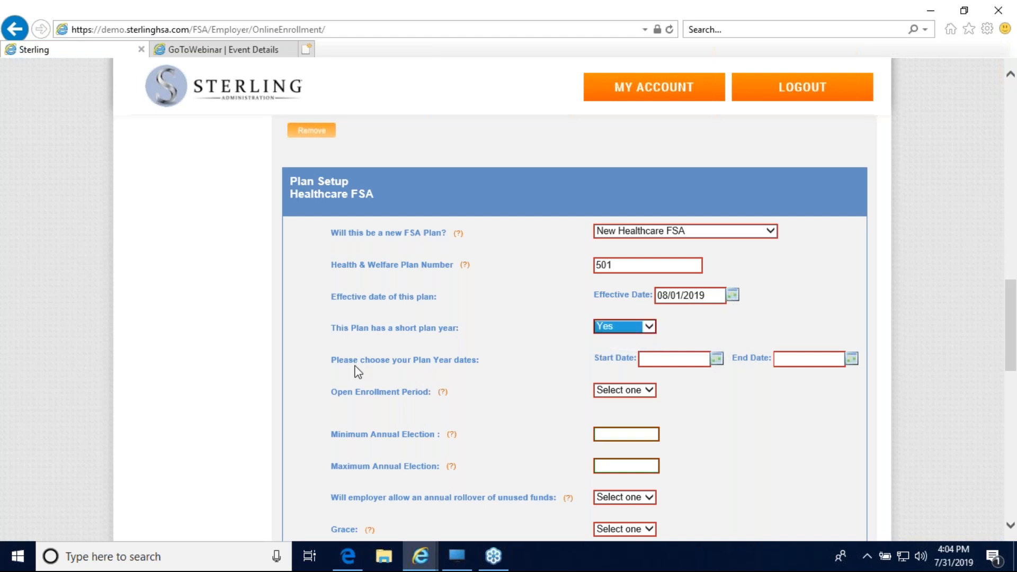
click(661, 360)
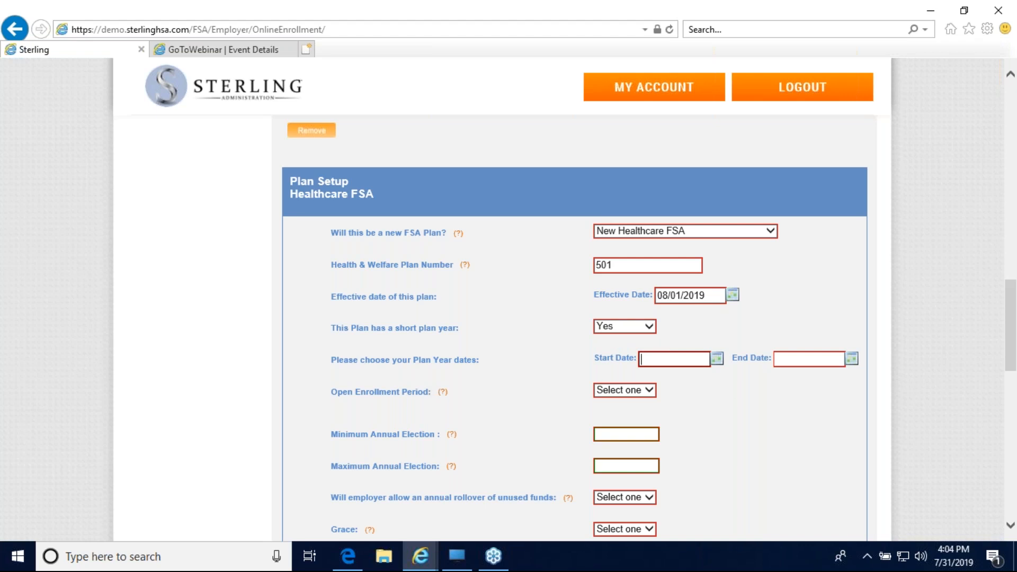
click(648, 328)
click(638, 337)
Set the plan year's start date to 08/01/2019
click(673, 360)
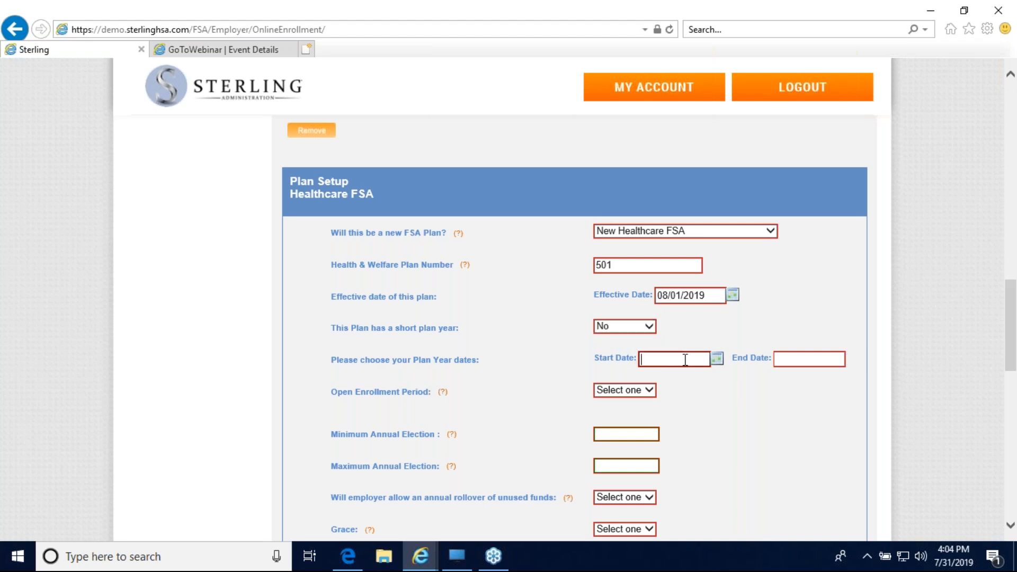
click(716, 359)
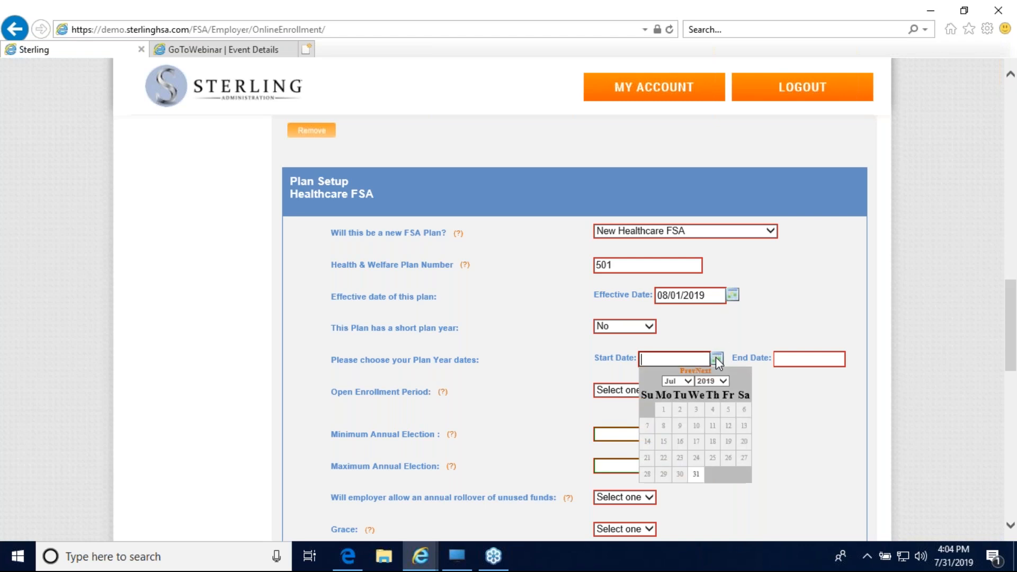
click(688, 381)
click(684, 392)
click(711, 412)
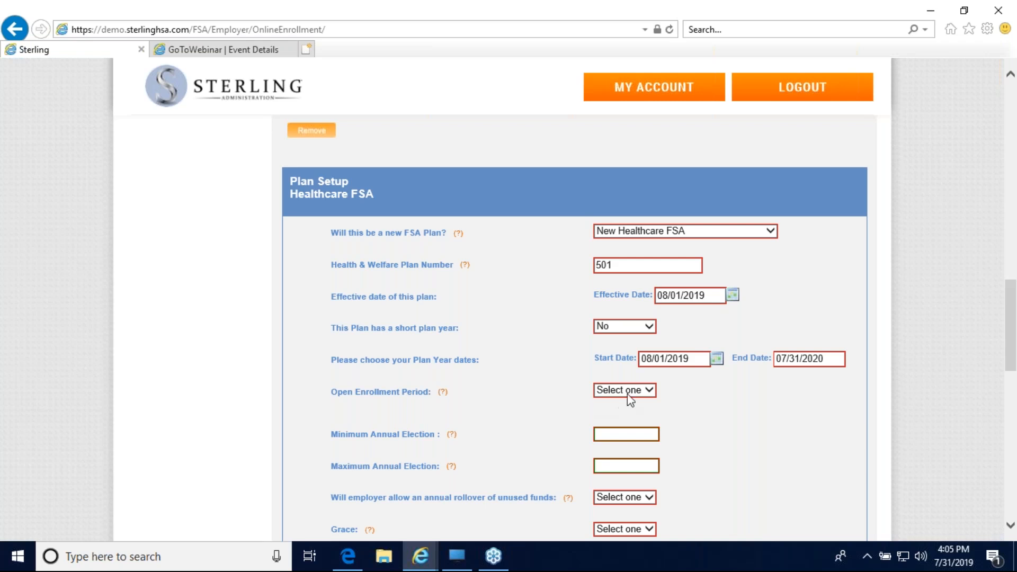
Try Yes for the Open Enrollment Period, and set it to No
click(643, 392)
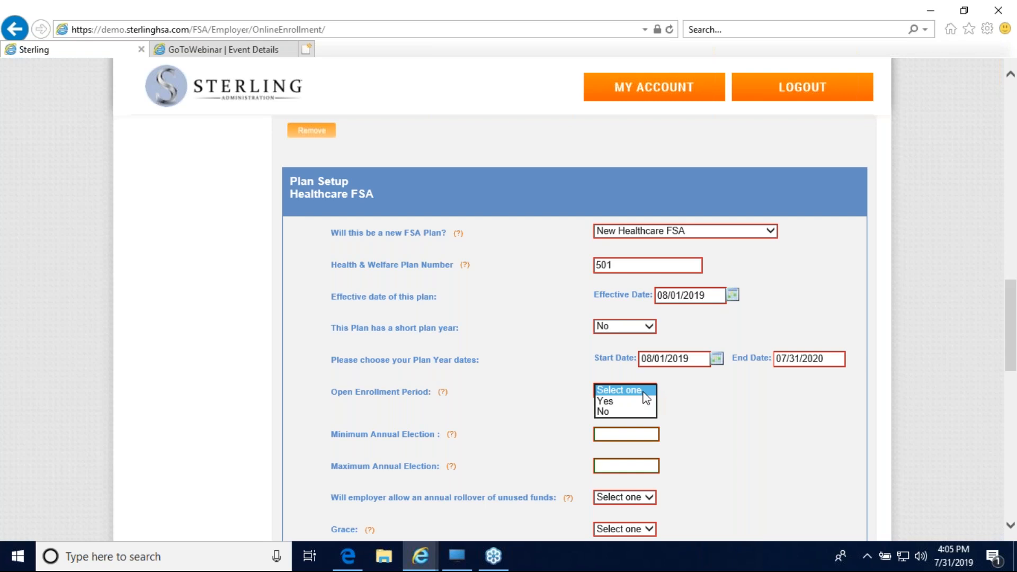
click(638, 402)
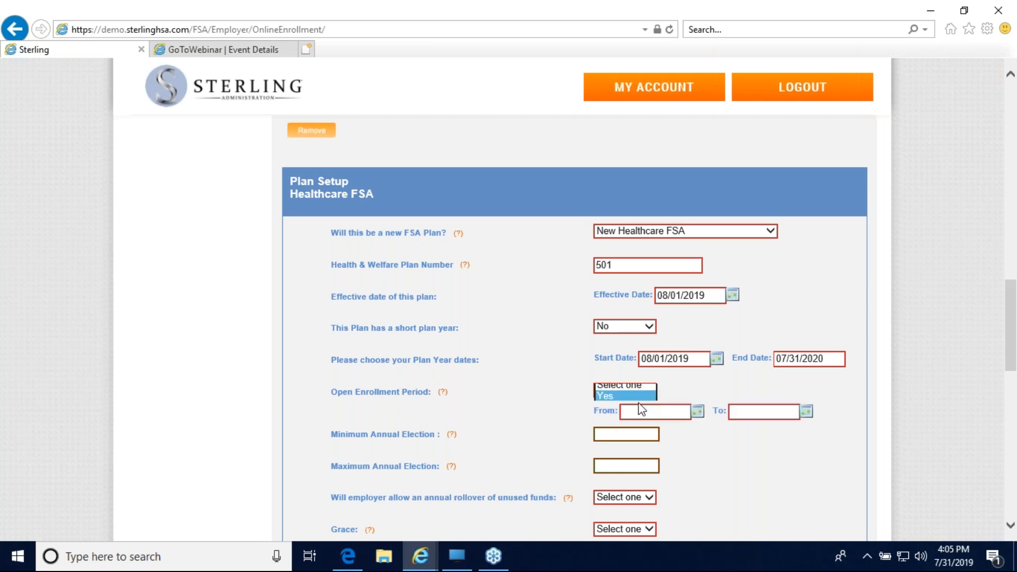
click(772, 411)
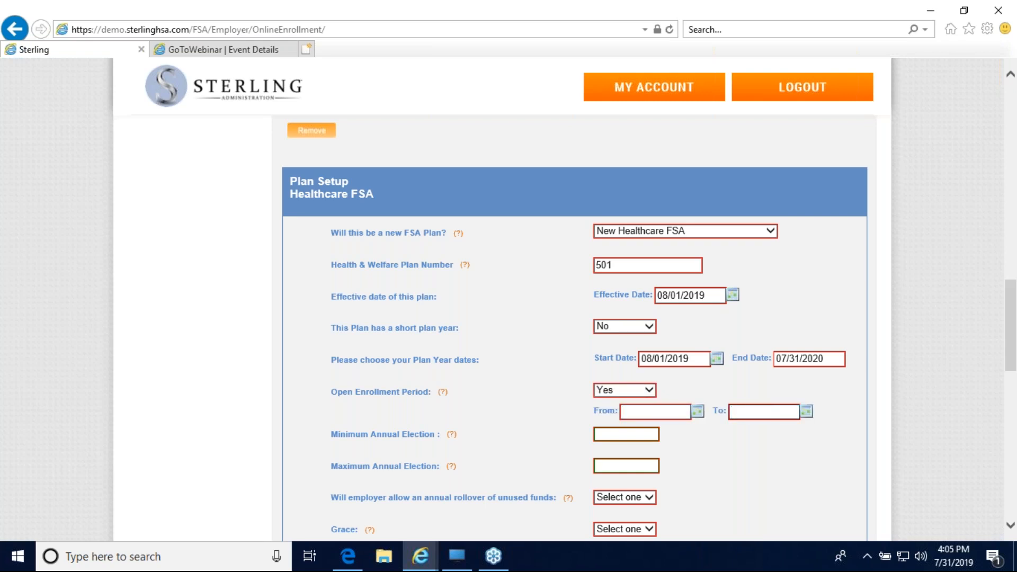
click(643, 392)
click(639, 401)
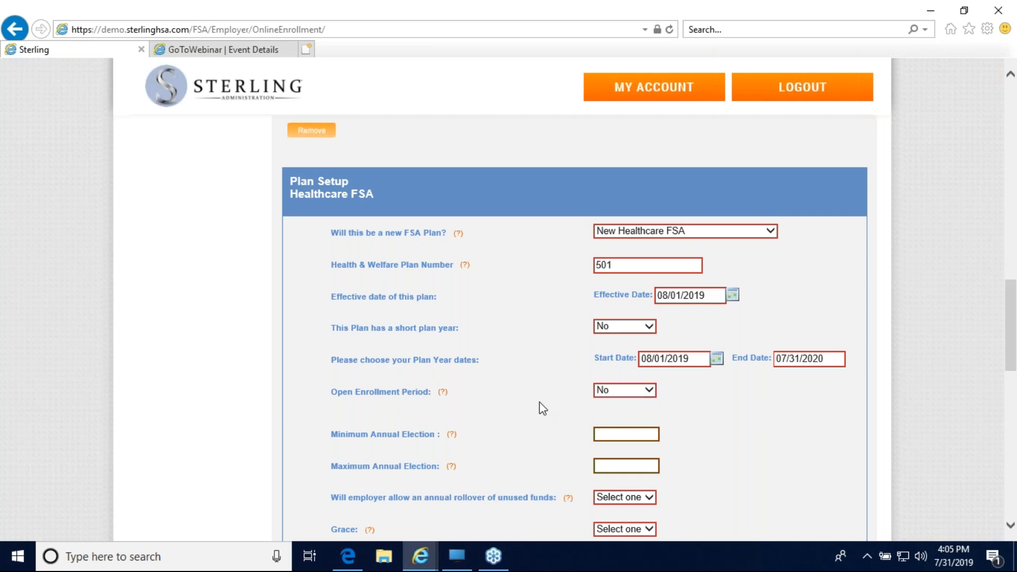
Set the Minimum Annual Election to 0 and the Maximum Annual Election to 2650
scroll(524, 430, down, 1)
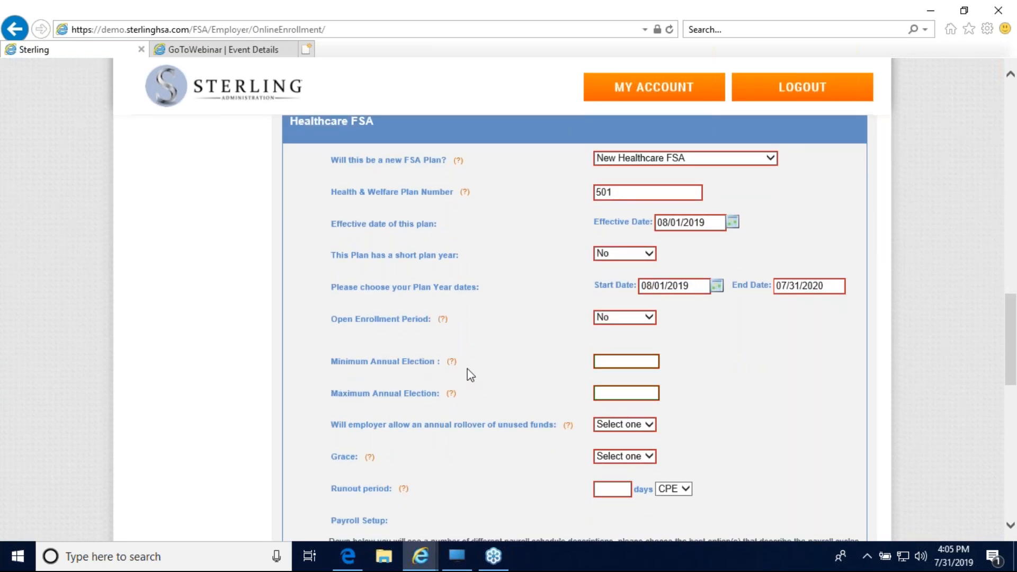
click(626, 361)
text(0)
click(622, 391)
text(2650)
Allow an annual rollover of unused funds and set the rollover amount to 500
scroll(725, 399, down, 1)
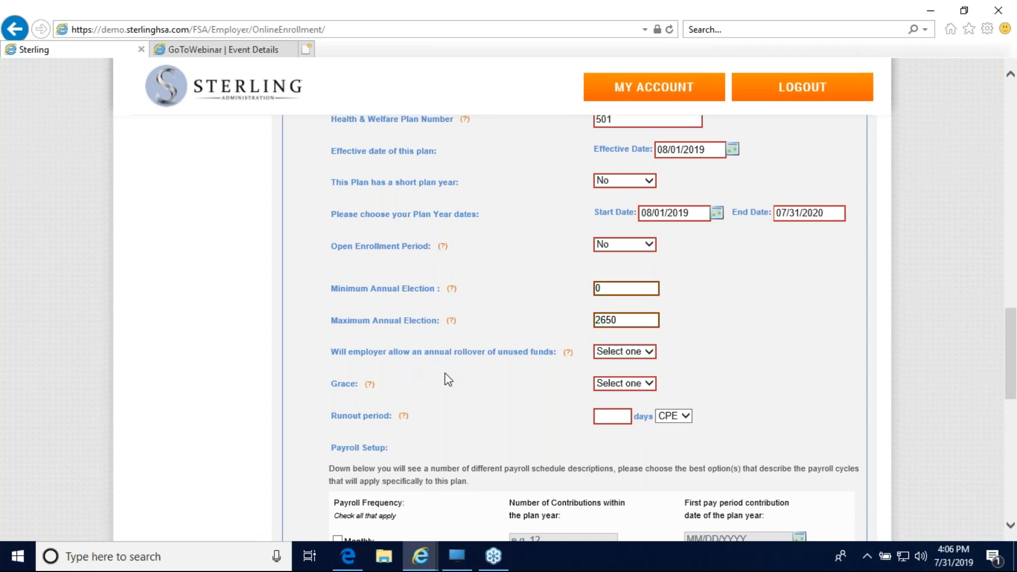
click(650, 352)
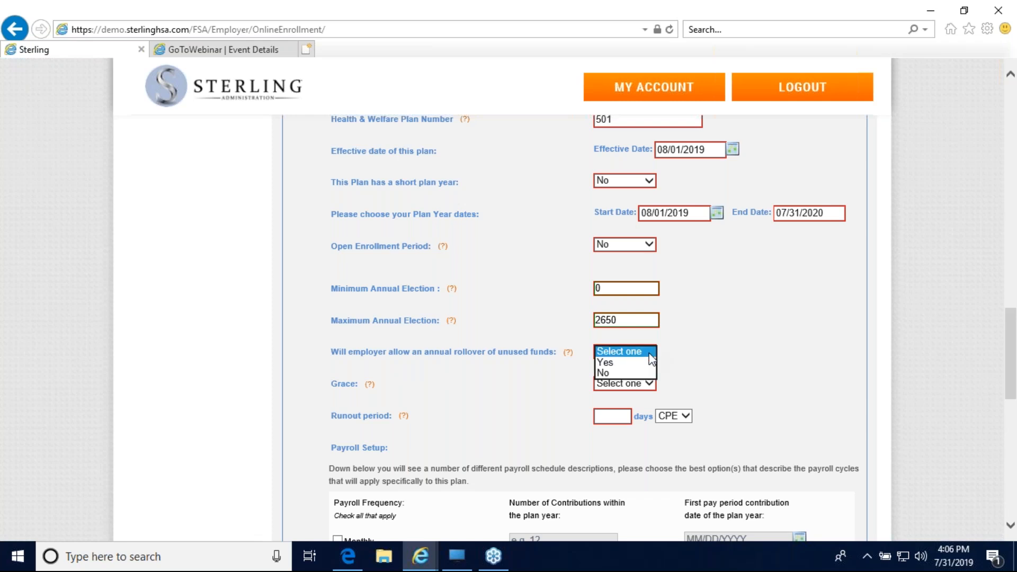
click(645, 363)
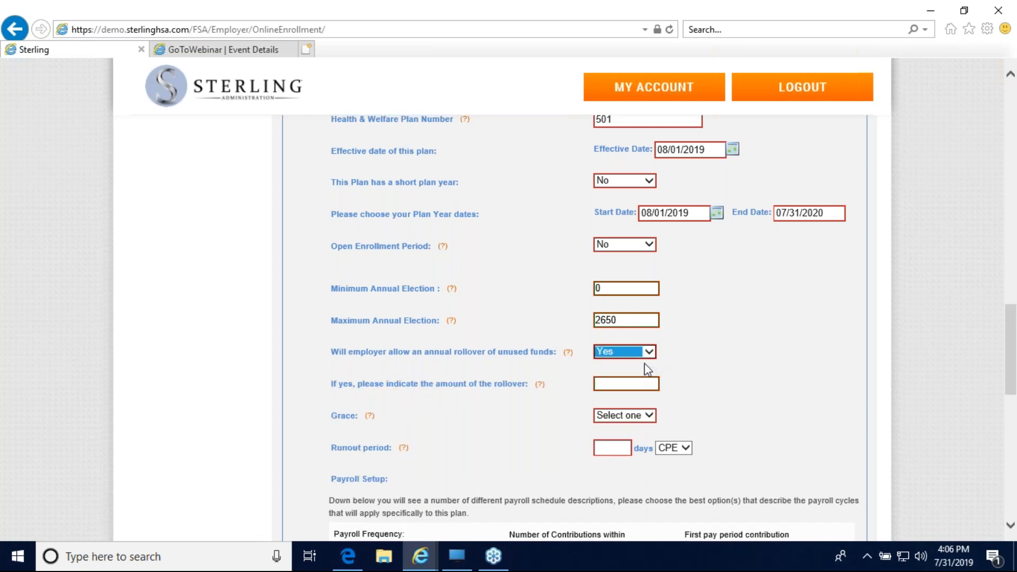
click(625, 384)
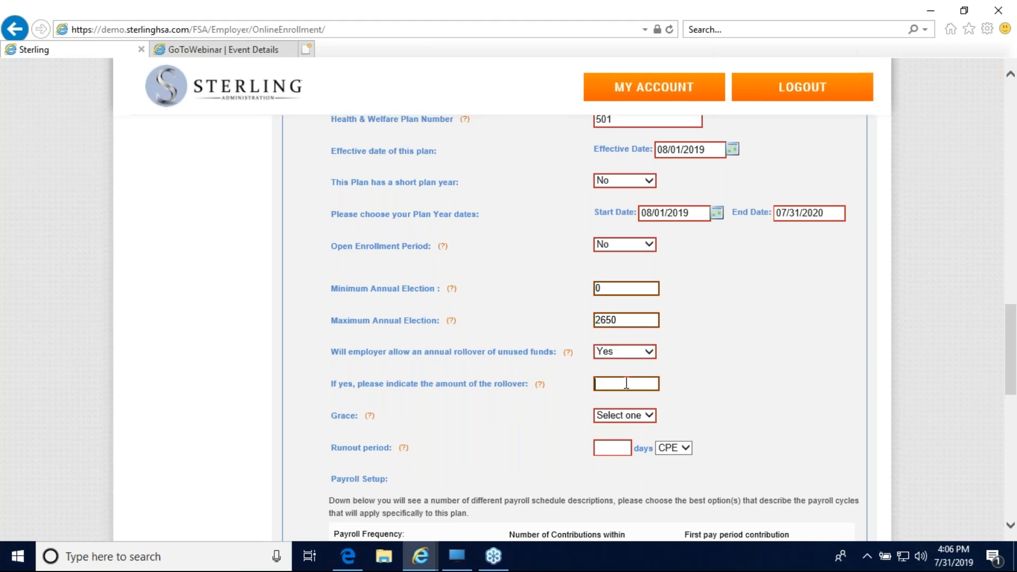
text(500)
click(751, 392)
Set the Grace option of the Healthcare FSA to No
click(637, 418)
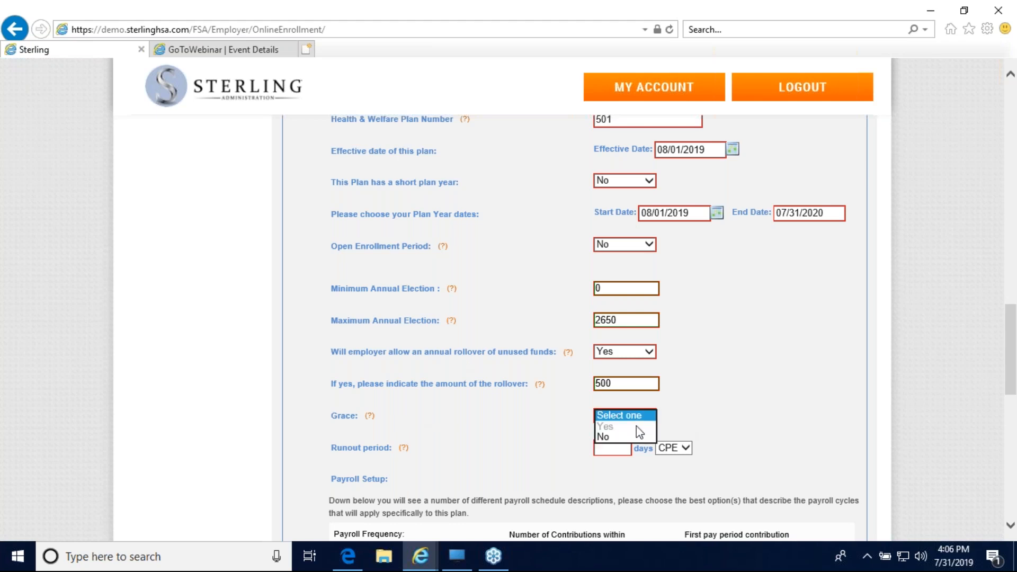
click(609, 435)
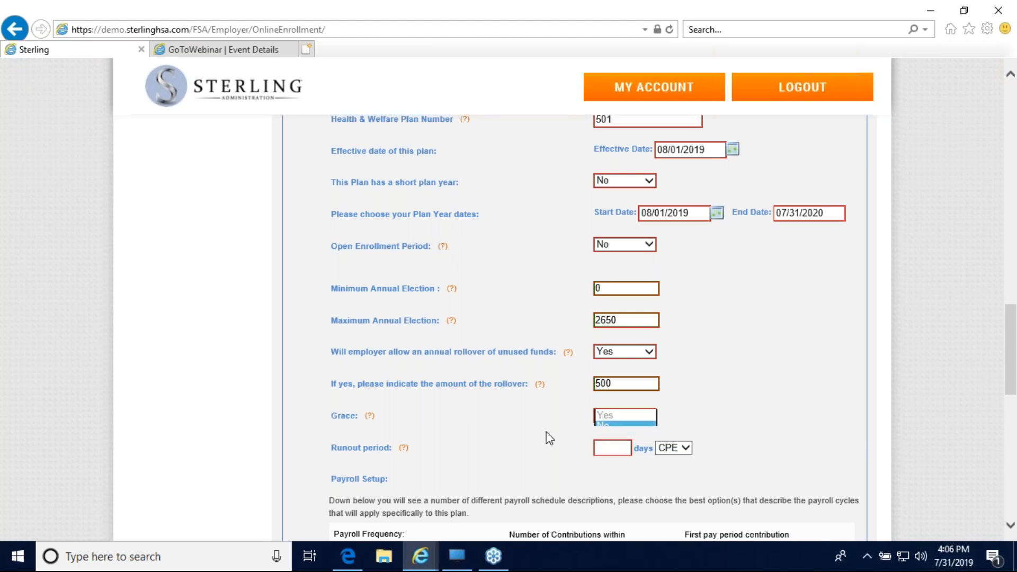
click(512, 427)
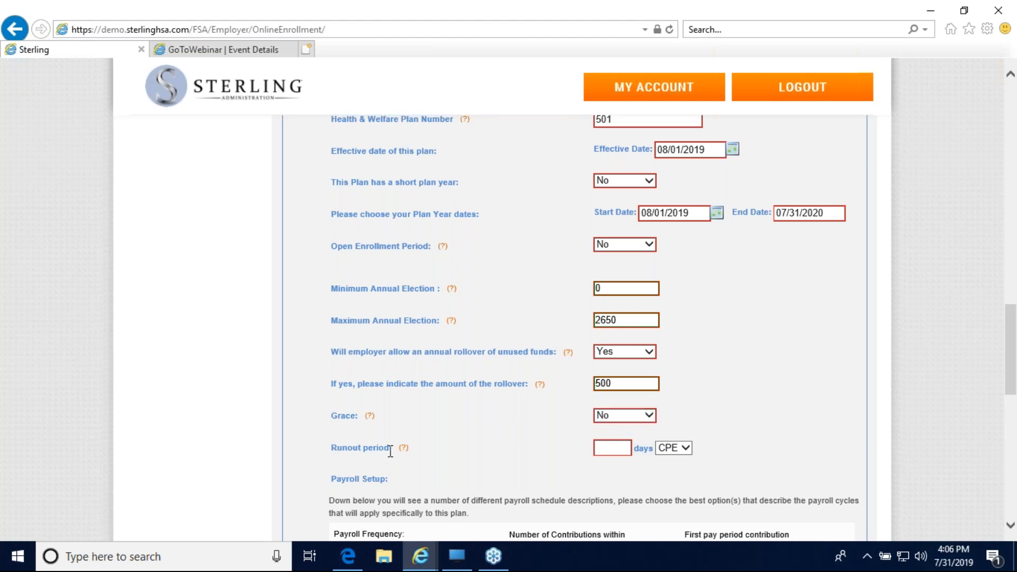
Set the runout period to 30 days with the CPE option
click(610, 447)
text(30)
click(682, 449)
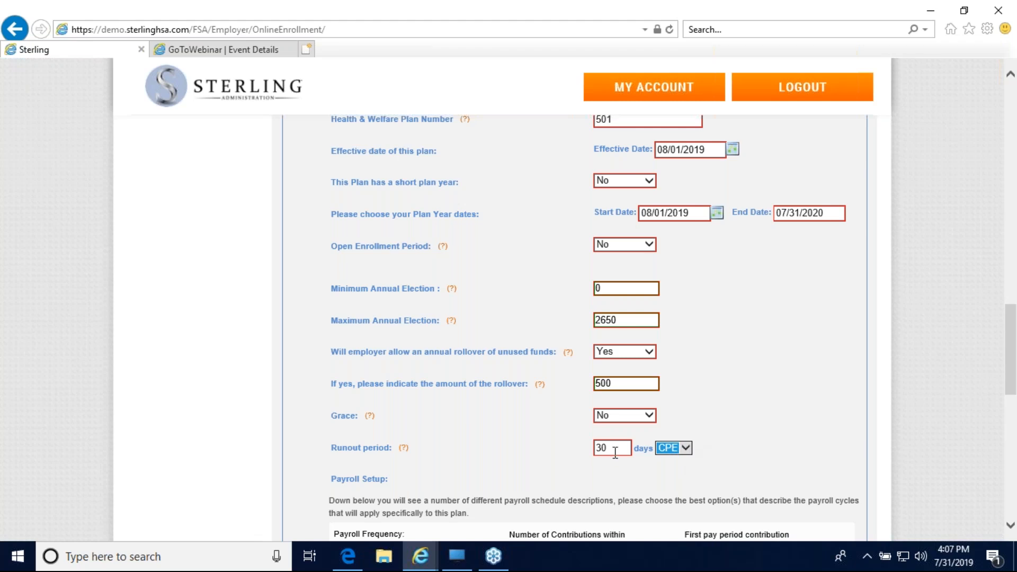
Try the CYE option for the runout period, and return to CPE
drag(613, 447, 594, 450)
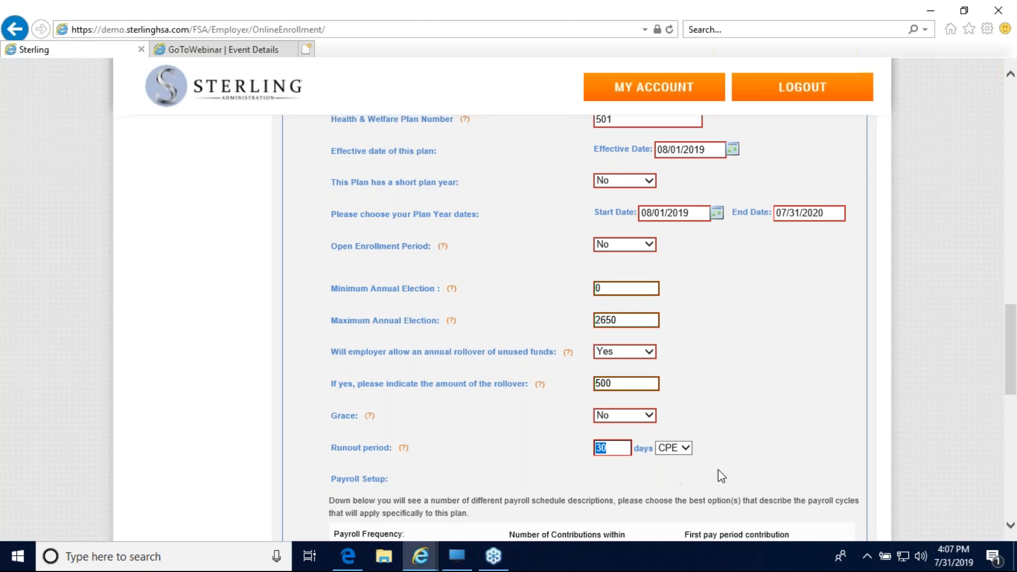
click(686, 449)
click(668, 453)
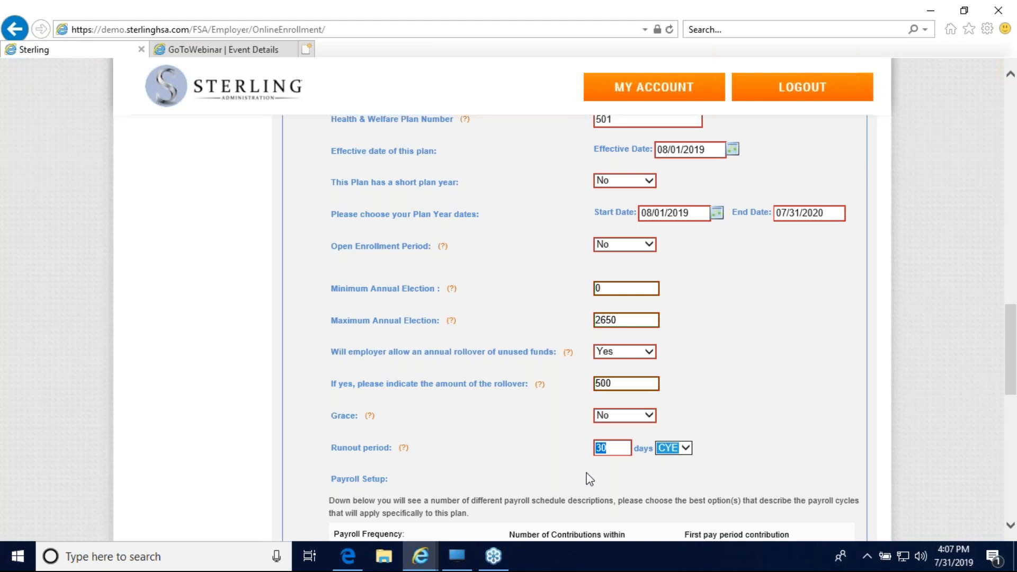
click(586, 473)
click(678, 455)
click(677, 437)
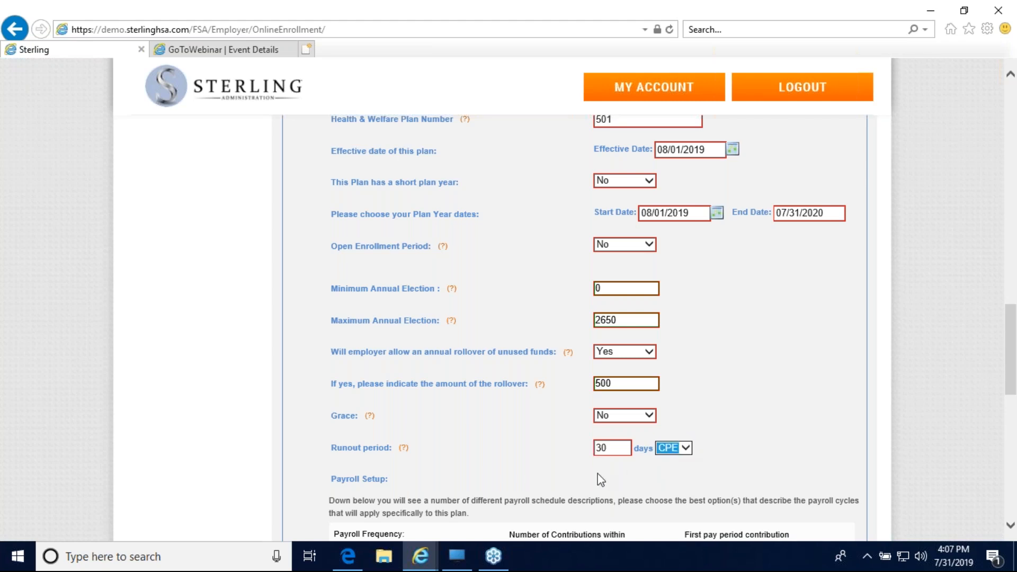
click(488, 472)
Clear both semi-monthly payroll frequencies in the Payroll Setup, and clear and reselect Biweekly
scroll(488, 472, down, 3)
scroll(487, 473, down, 3)
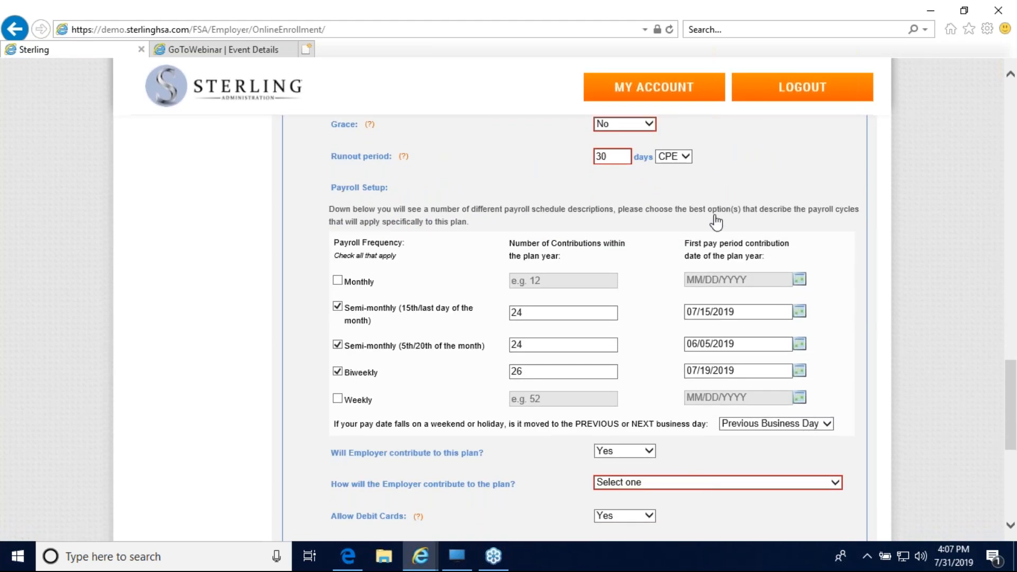
click(338, 307)
click(337, 345)
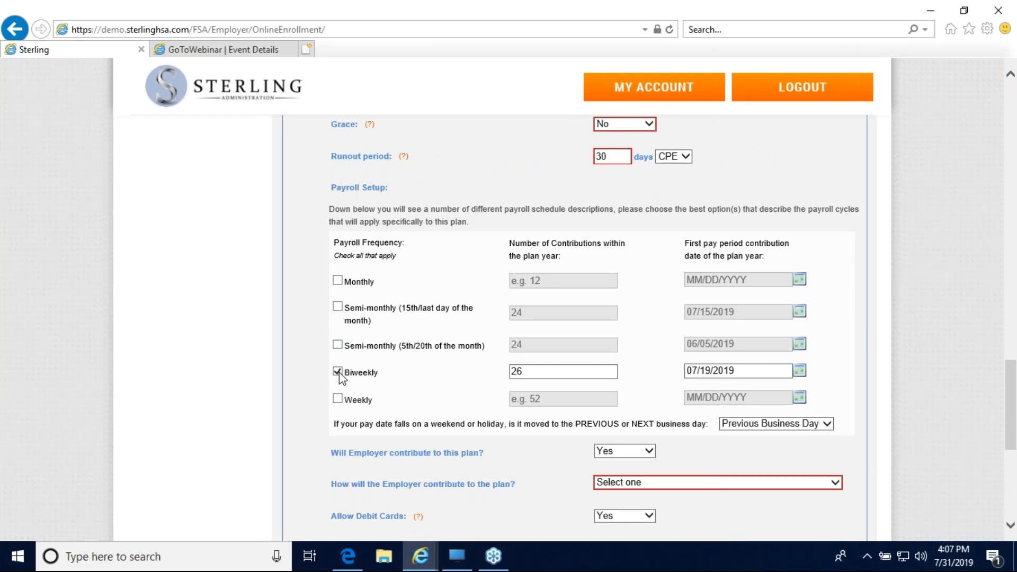
click(338, 371)
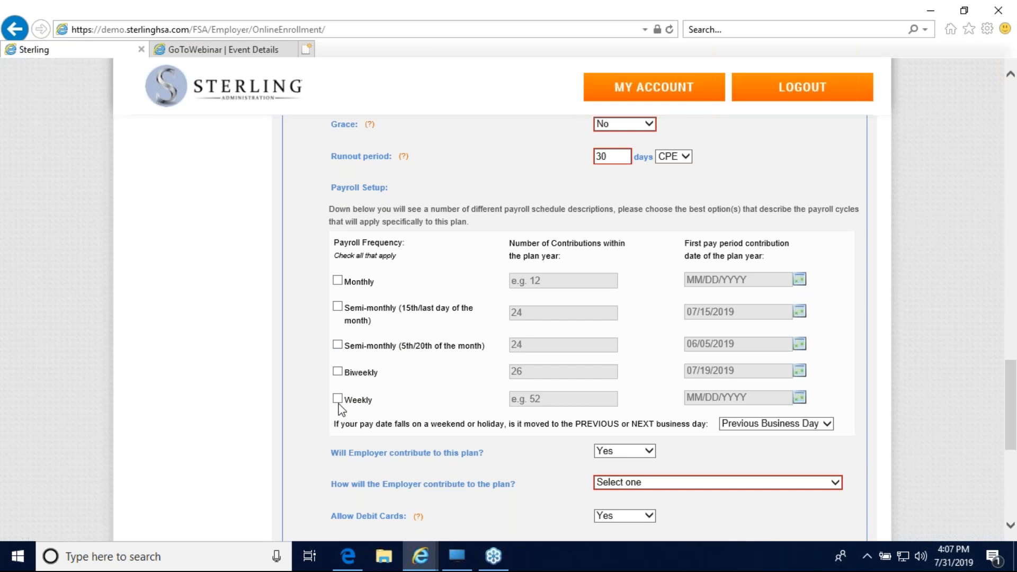
click(338, 371)
Set the first pay period contribution date of the biweekly payroll to 08/20/2019
click(560, 370)
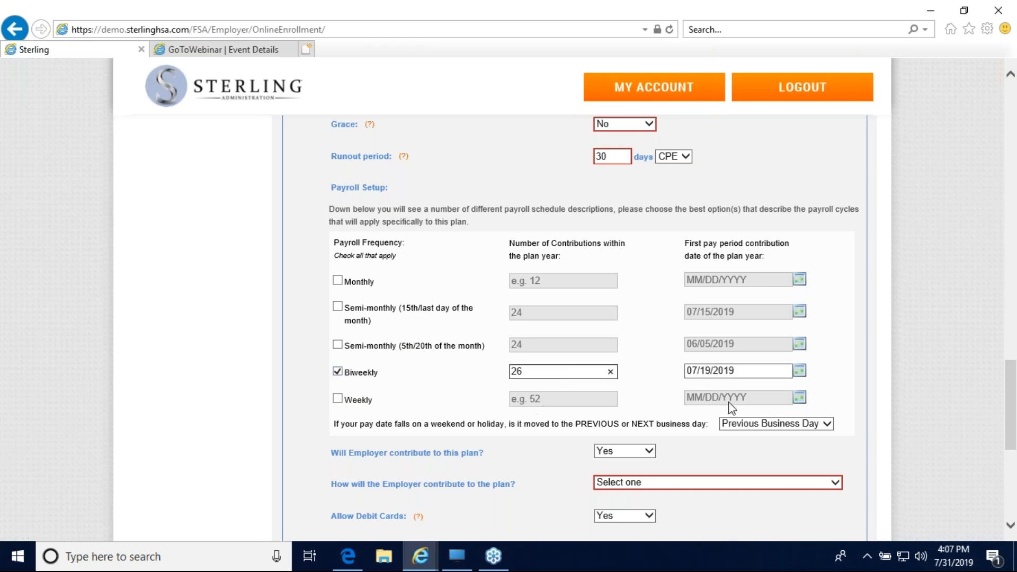
click(756, 368)
click(799, 371)
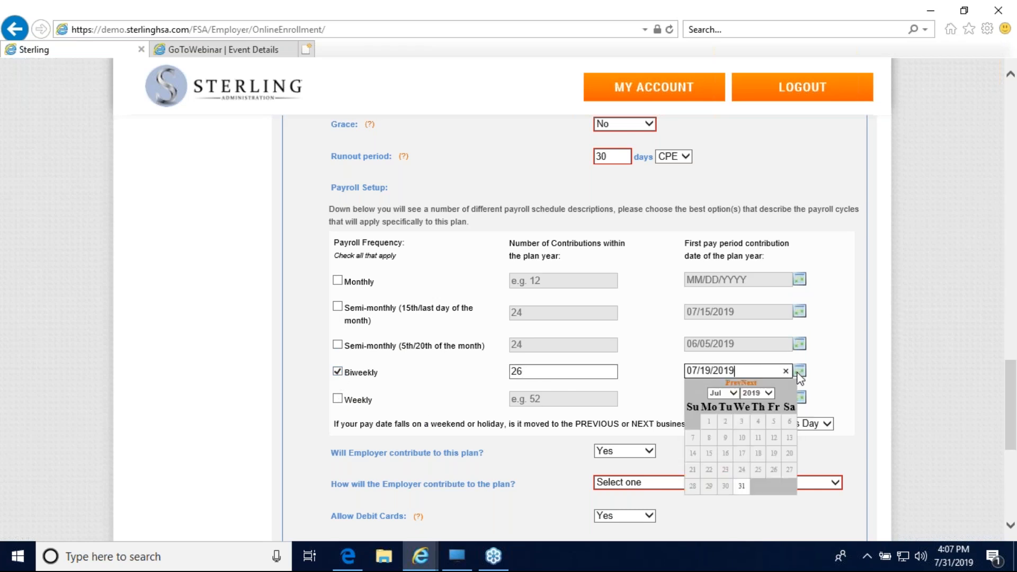
click(733, 392)
click(723, 402)
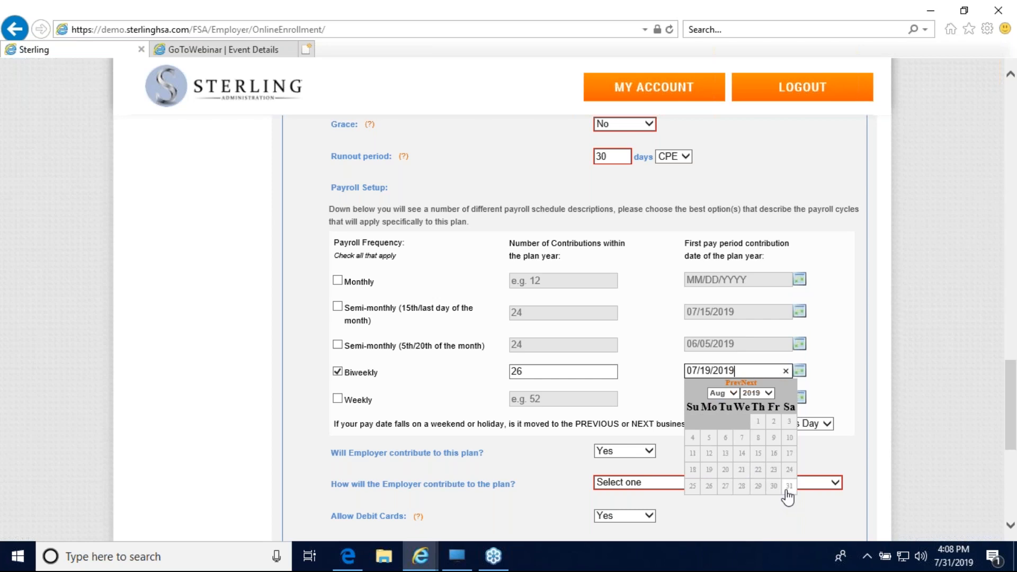
click(726, 470)
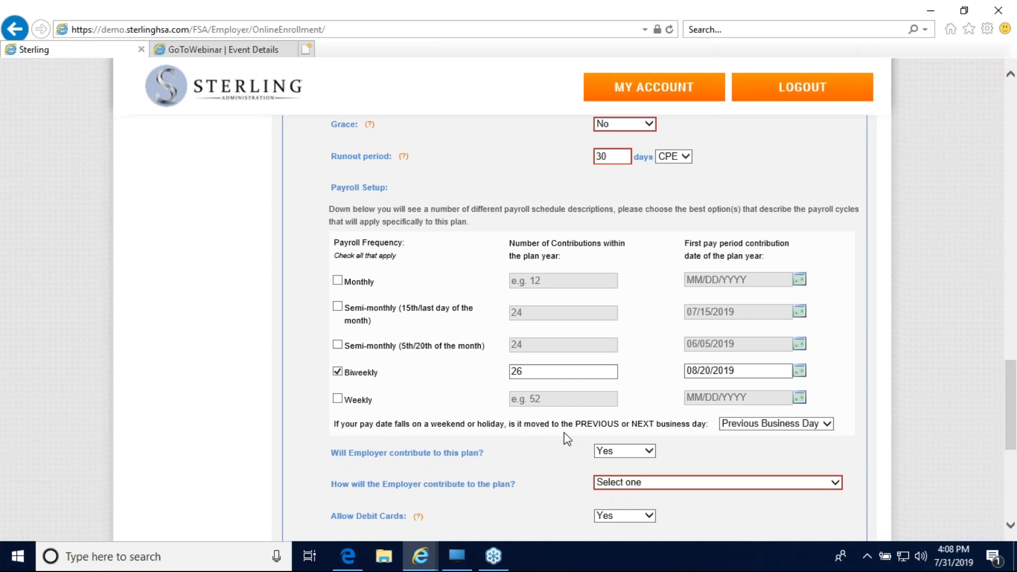
Choose Previous Business Day for pay dates that fall on a weekend or holiday
double_click(612, 425)
click(826, 423)
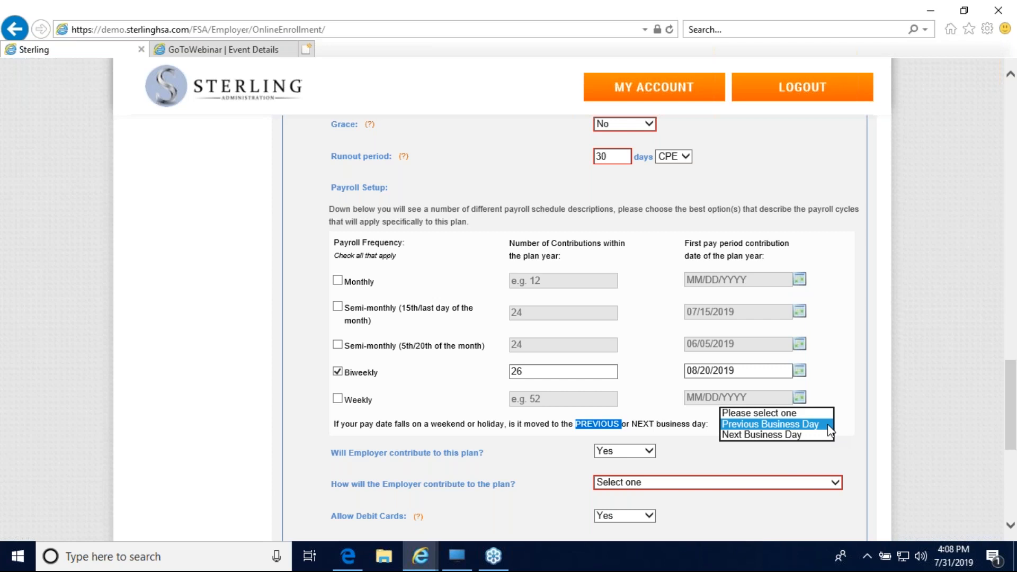
click(804, 424)
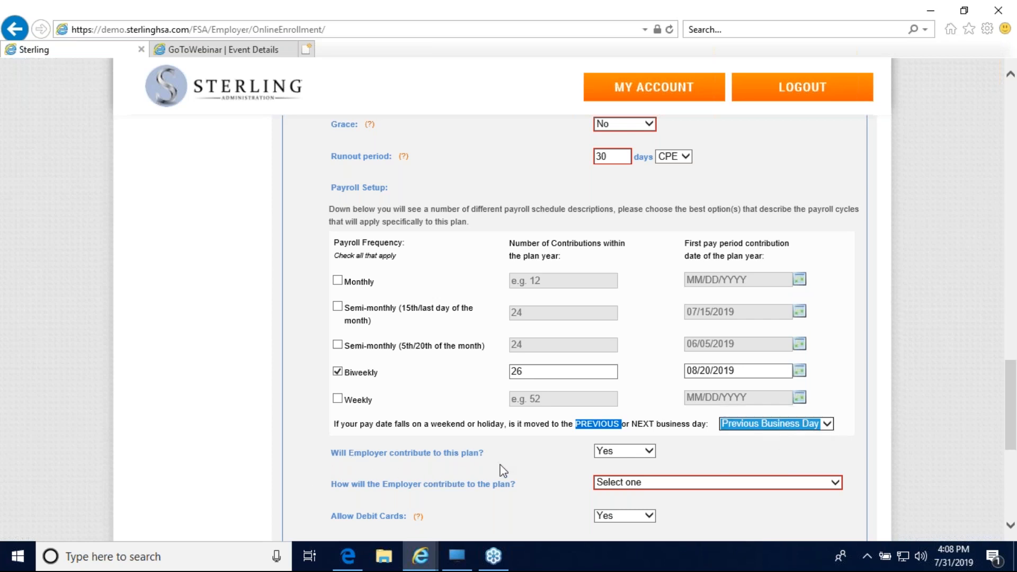
Set whether the employer will contribute to the Healthcare FSA to No
click(649, 452)
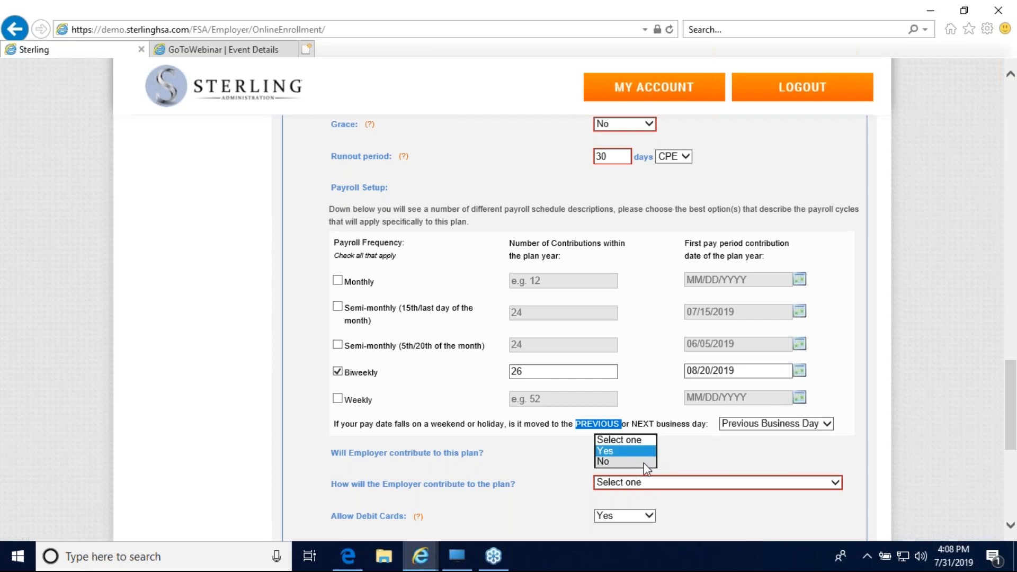
click(644, 463)
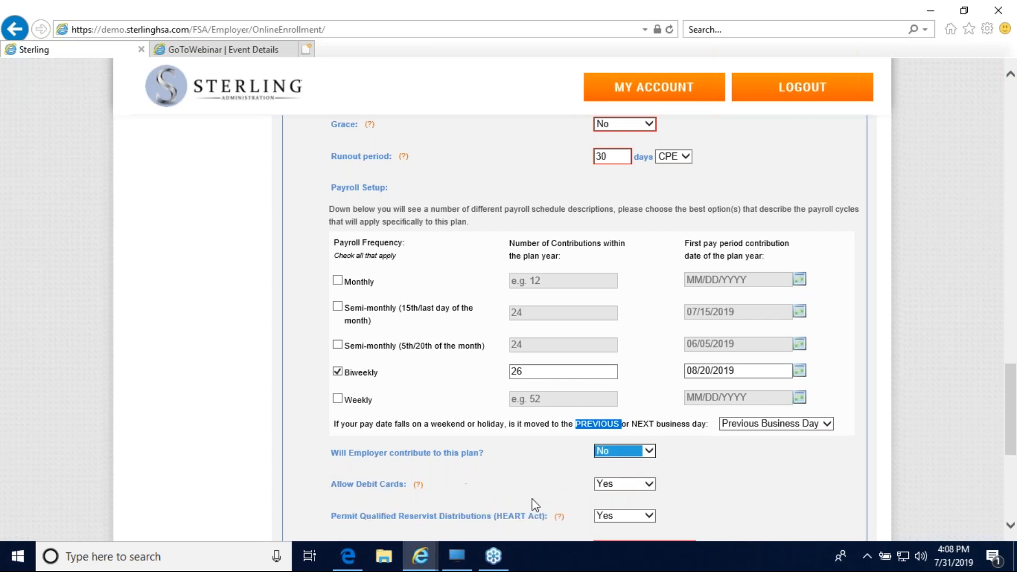
click(507, 478)
scroll(507, 478, down, 2)
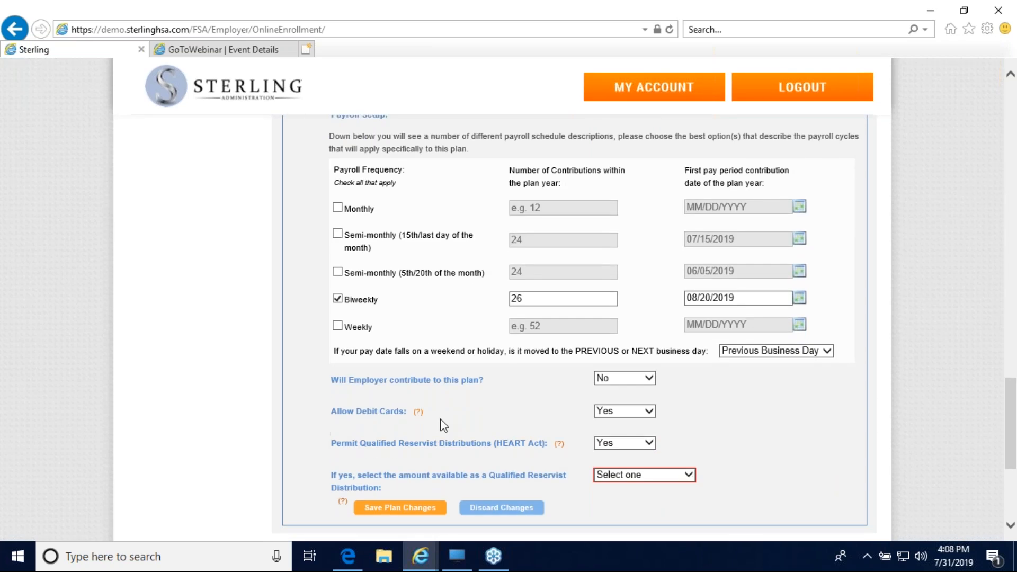
Keep Allow Debit Cards at Yes and choose Yes for permitting Qualified Reservist Distributions under the HEART Act
click(653, 408)
click(636, 412)
click(704, 426)
scroll(739, 438, down, 2)
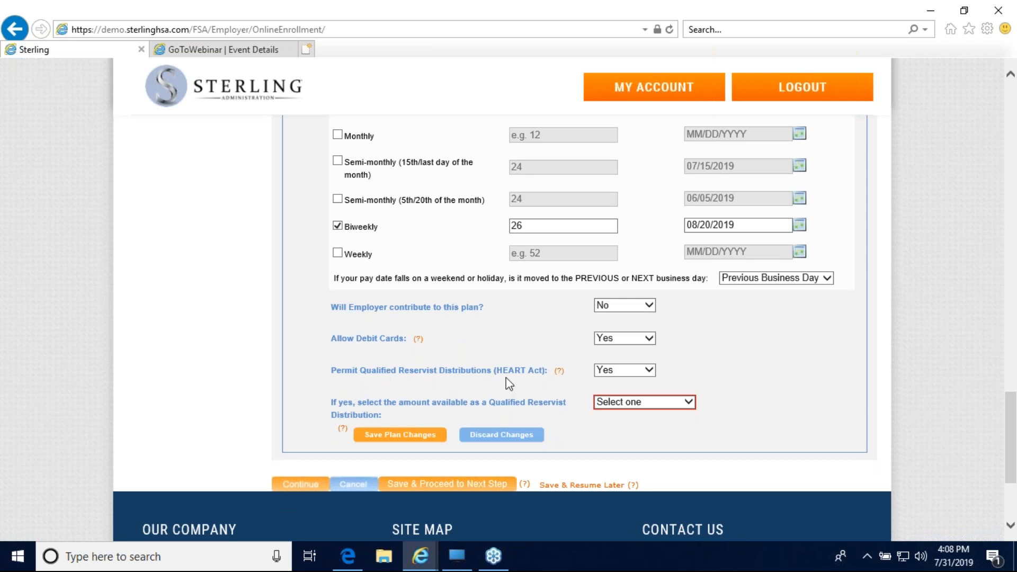
click(649, 370)
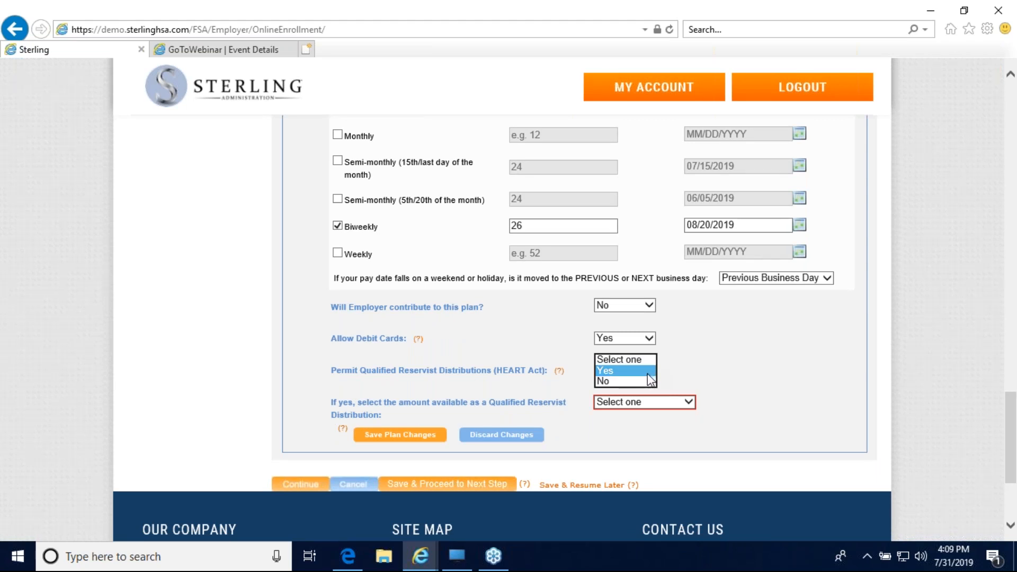
click(640, 371)
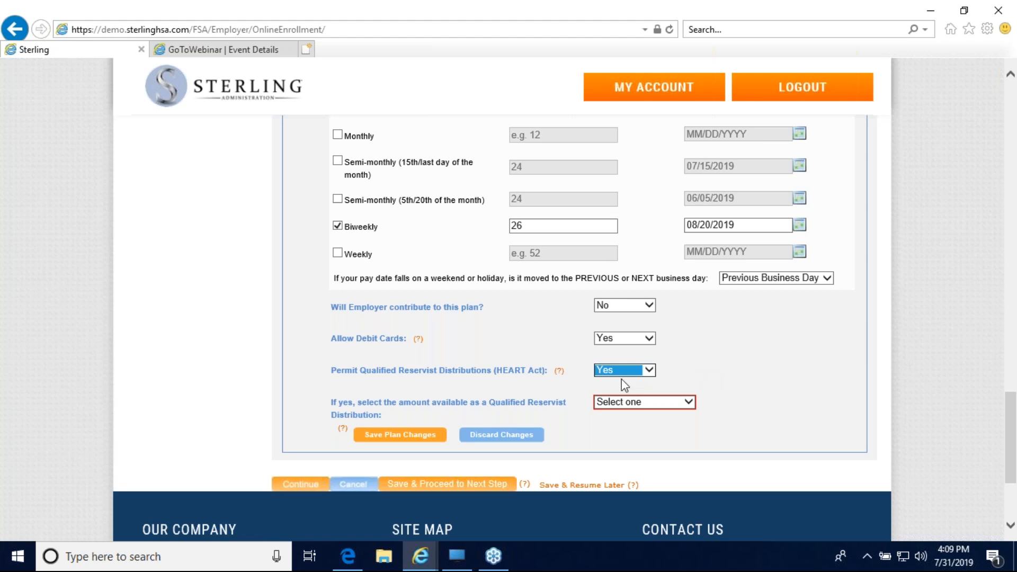
Choose Amount Contributed as the amount available for a Qualified Reservist Distribution and save the plan changes
click(685, 405)
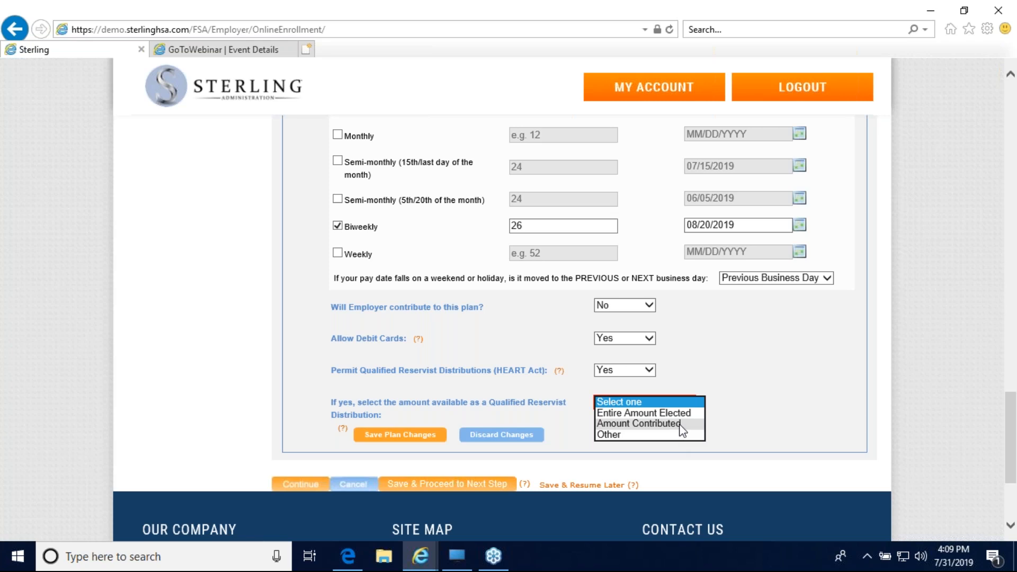
click(700, 368)
click(683, 401)
click(666, 424)
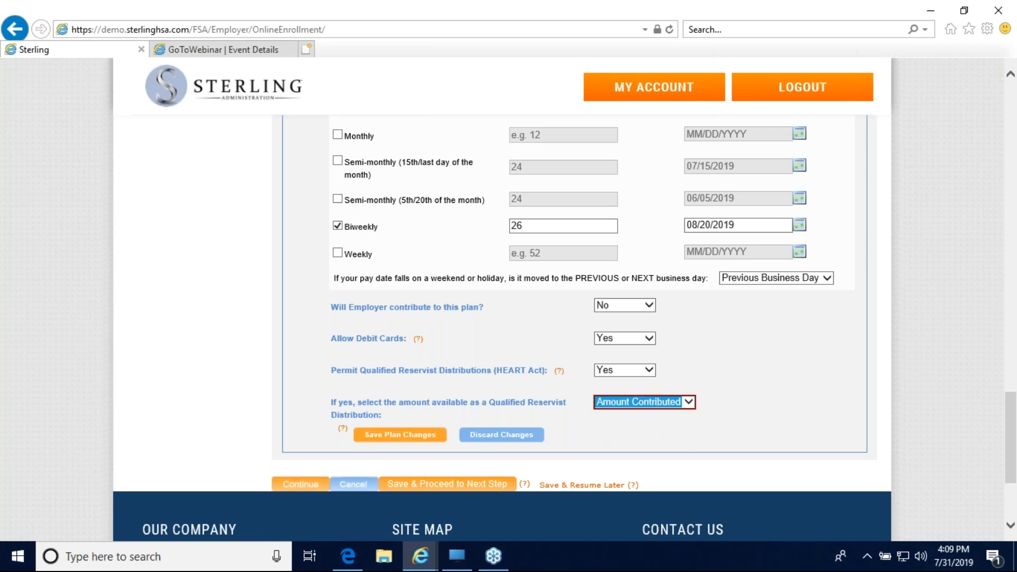
click(411, 437)
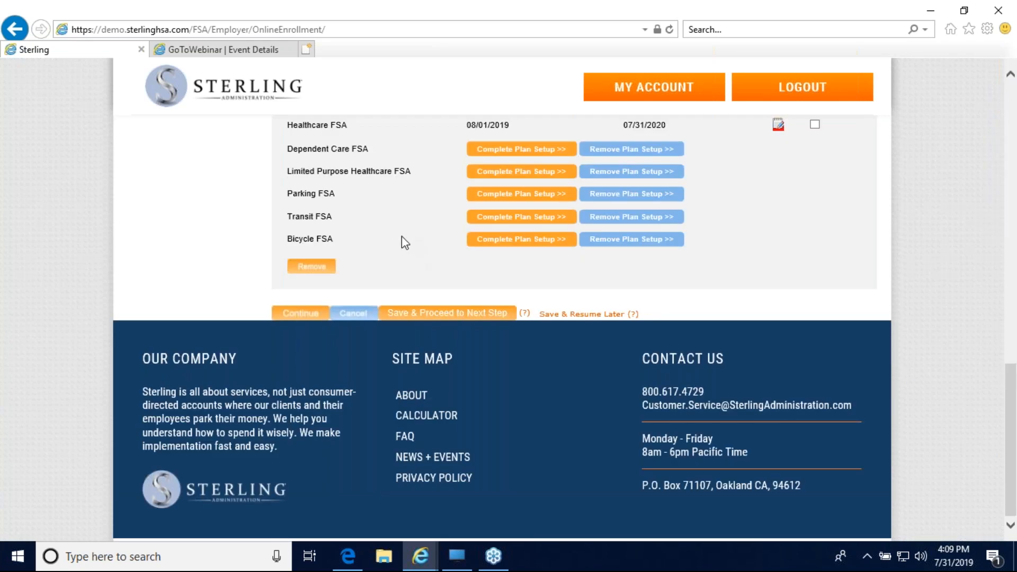
Edit the saved Healthcare FSA, clear the Biweekly and Semi-monthly (15th/last day) payroll frequencies, and save the plan changes
scroll(401, 236, up, 1)
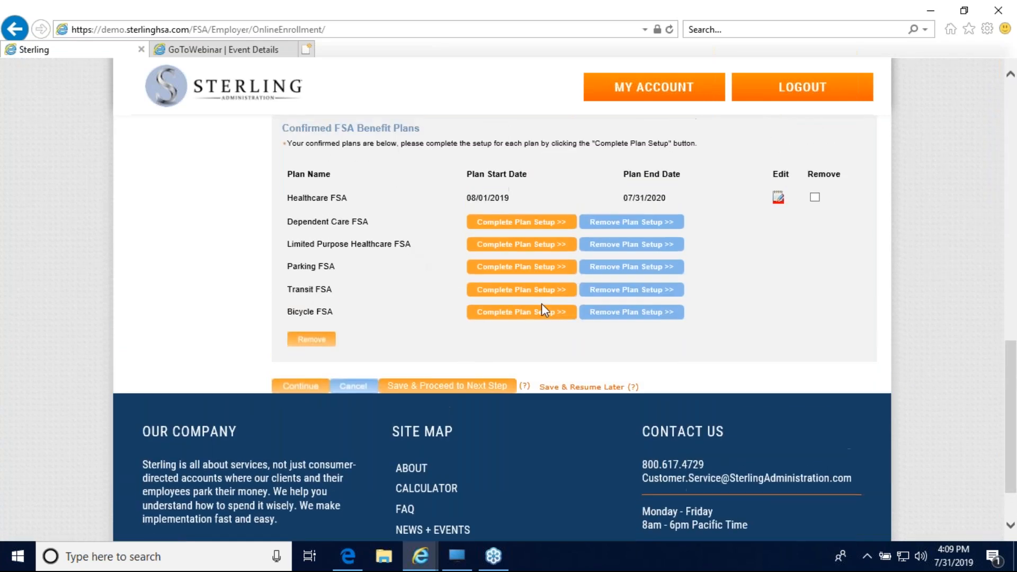
click(778, 199)
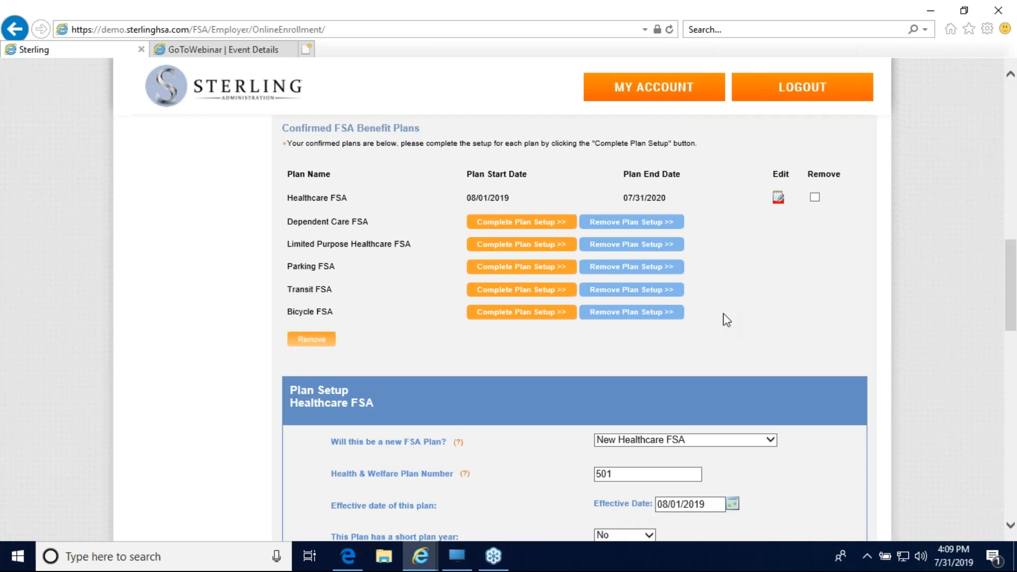
scroll(727, 321, down, 7)
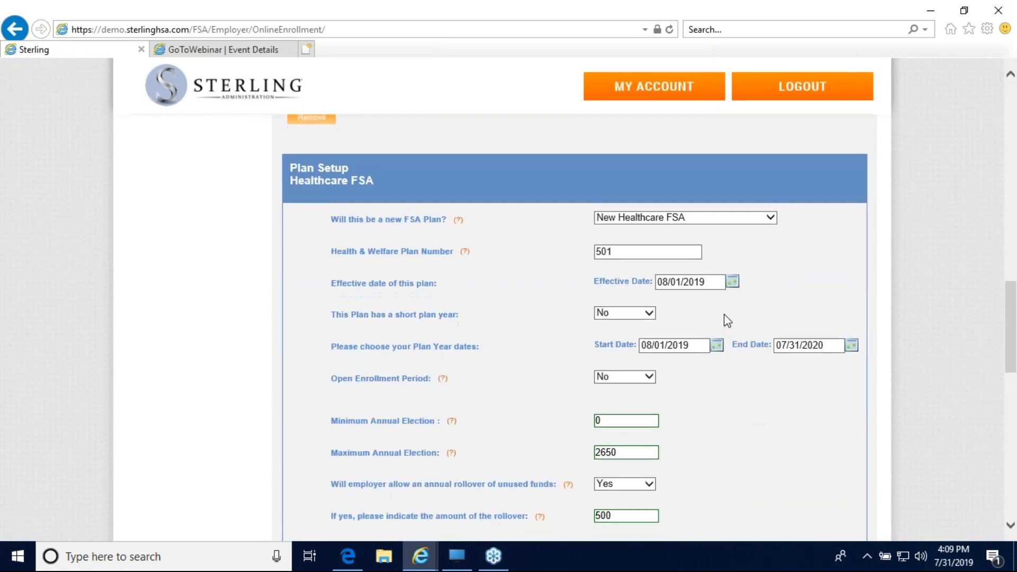
scroll(727, 321, down, 6)
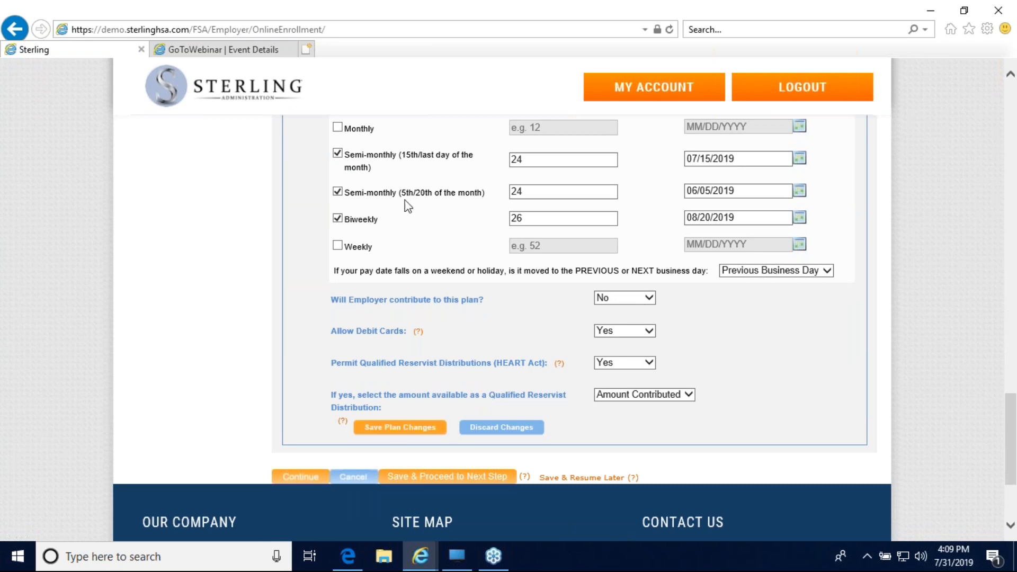
click(337, 218)
click(338, 154)
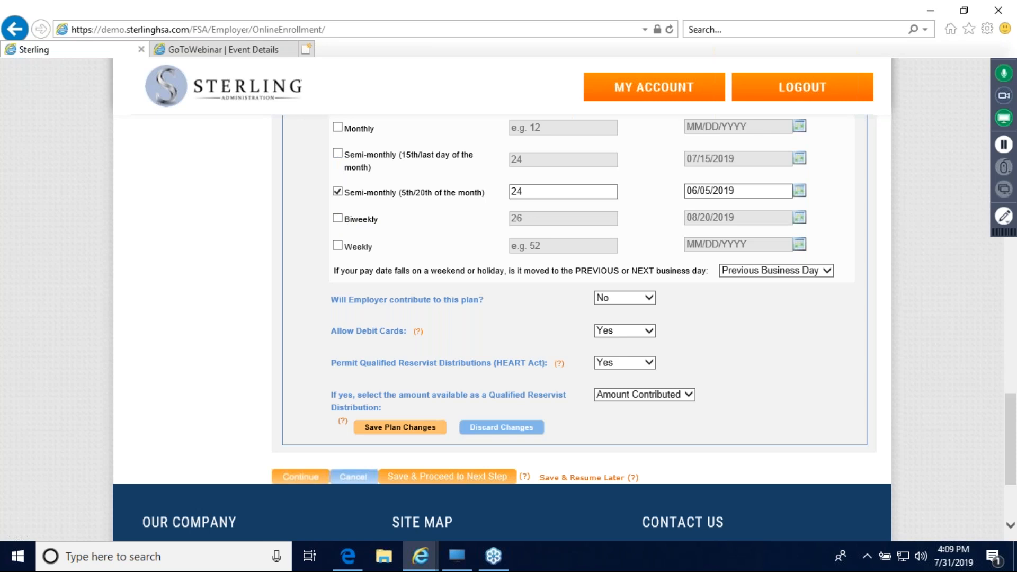
click(400, 427)
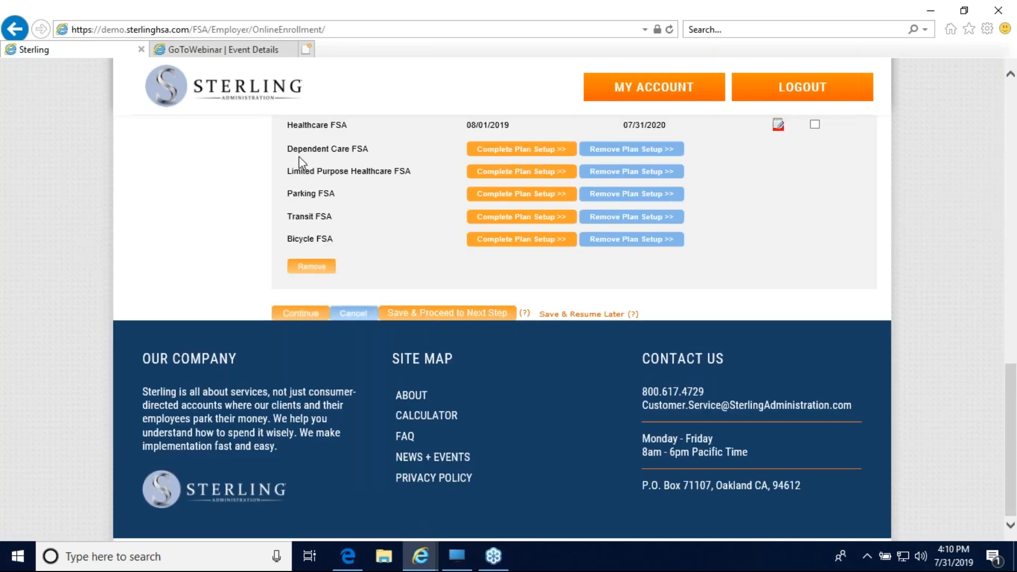
Begin the Dependent Care FSA plan setup, check the new-plan options, and enter 501 as the Health & Welfare Plan Number
click(512, 155)
scroll(519, 419, down, 3)
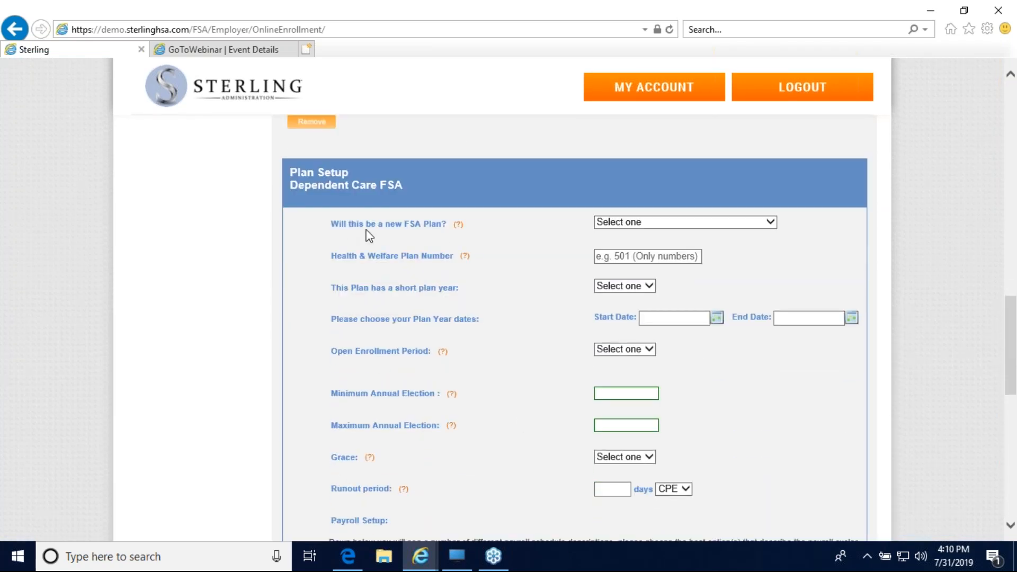
click(665, 223)
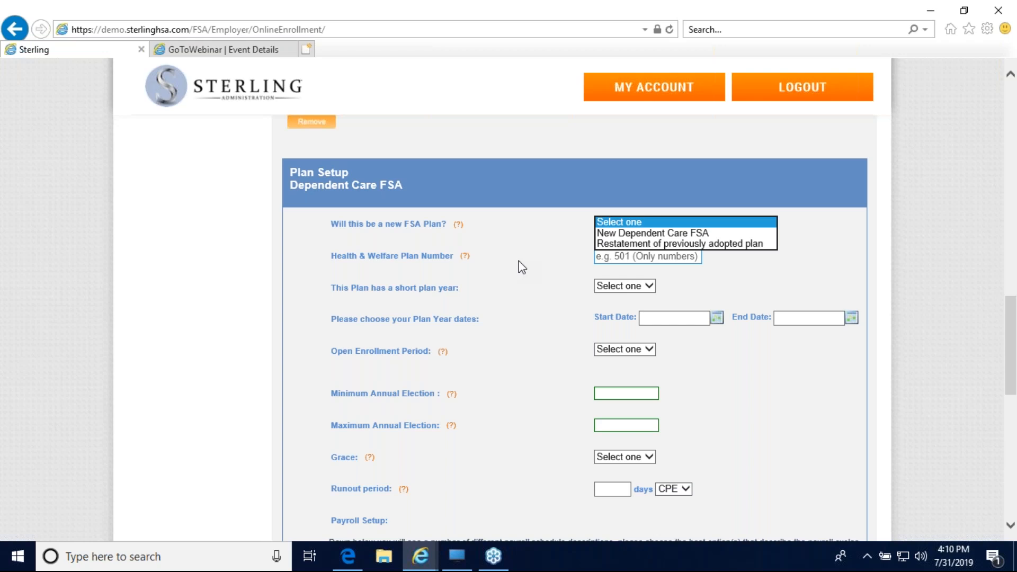
click(457, 265)
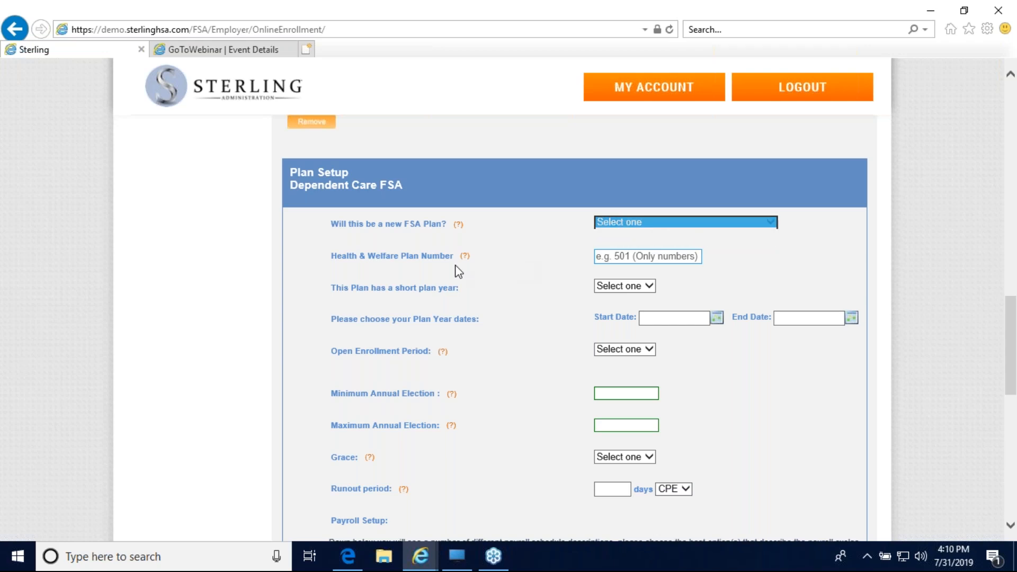
click(640, 257)
text(501)
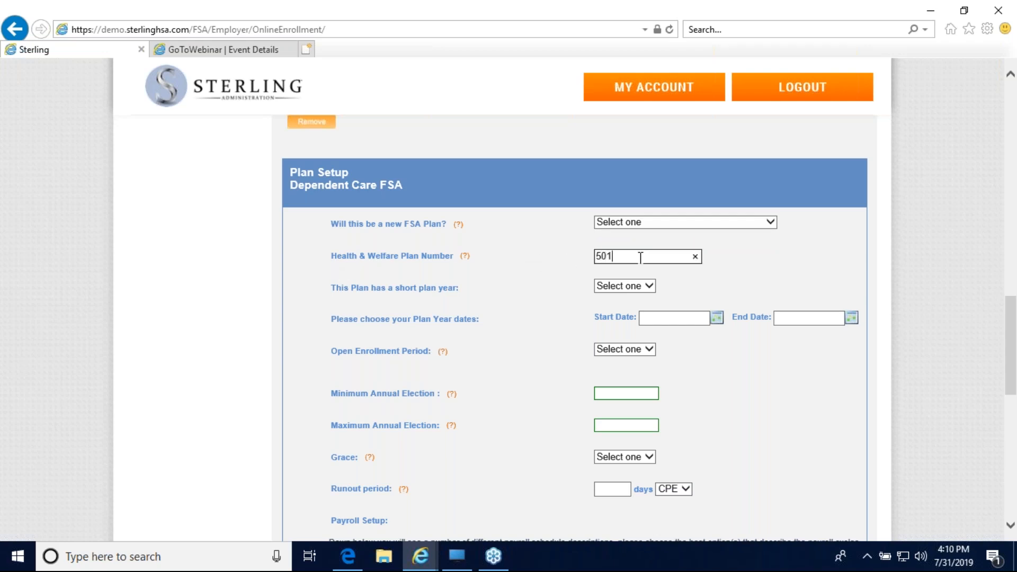
click(534, 315)
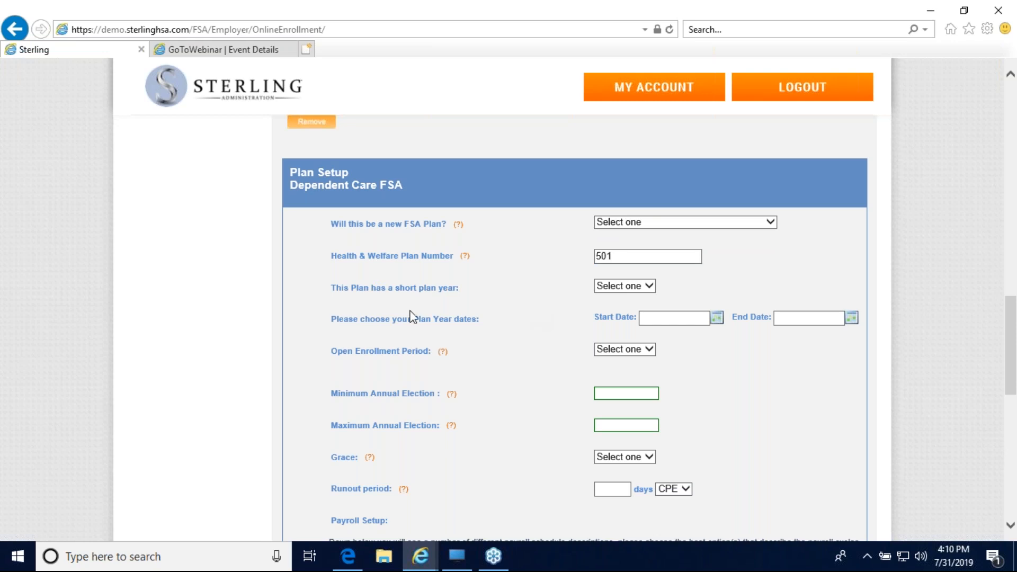
Examine the Dependent Care FSA's short plan year options, annual election fields, runout period, payroll setup and debit card settings
click(650, 286)
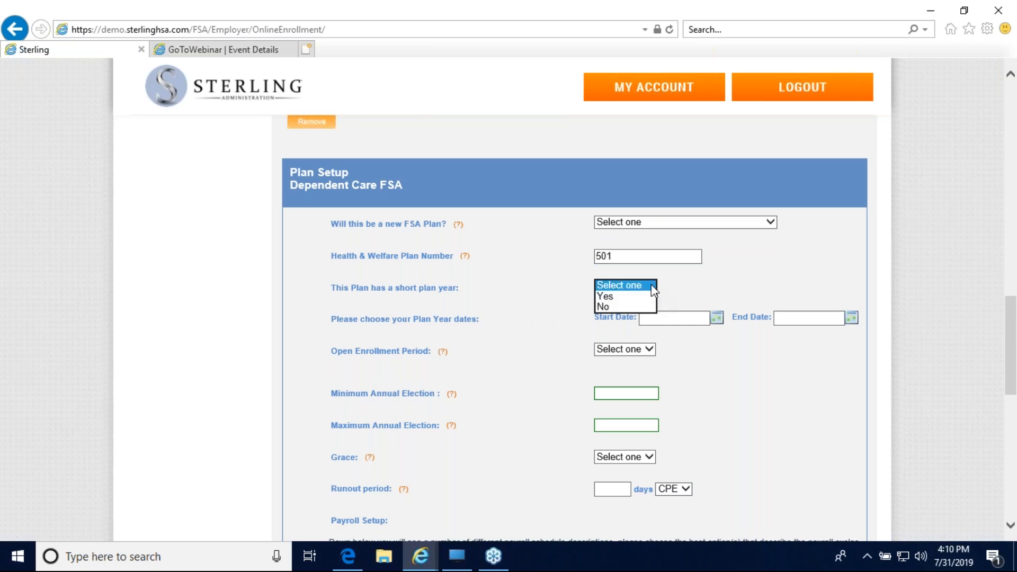
click(489, 319)
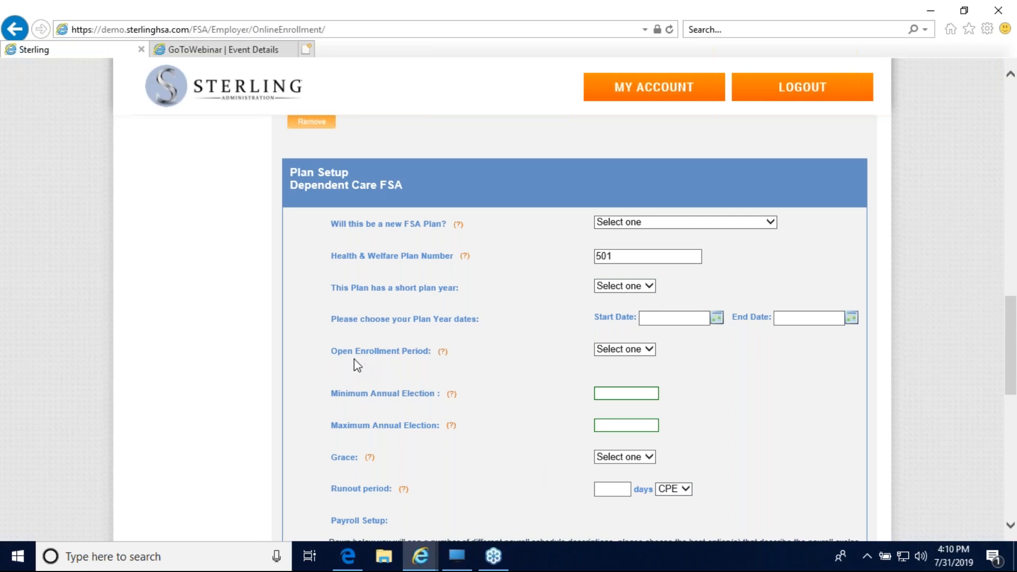
scroll(527, 447, down, 1)
click(629, 324)
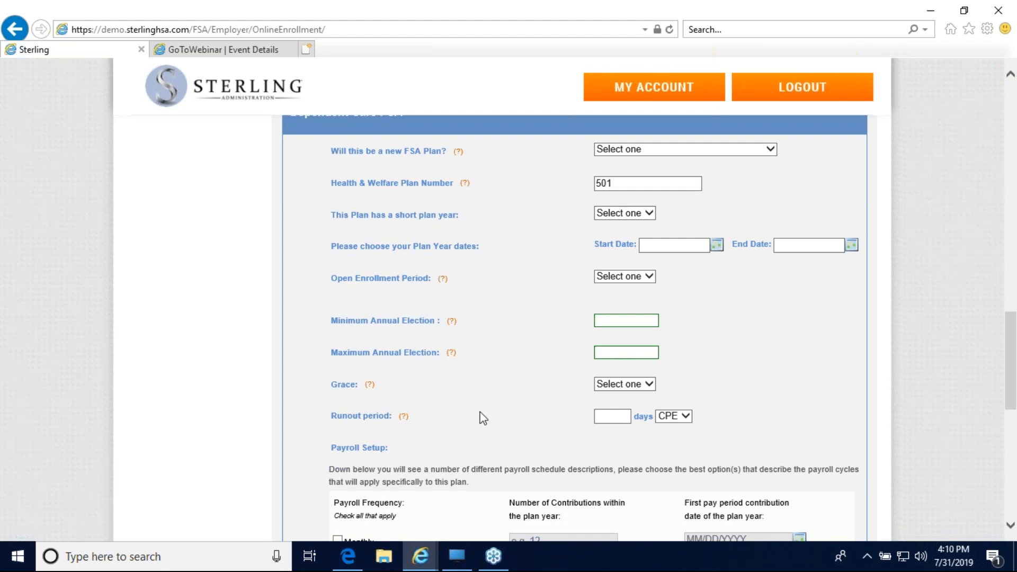
scroll(483, 418, down, 2)
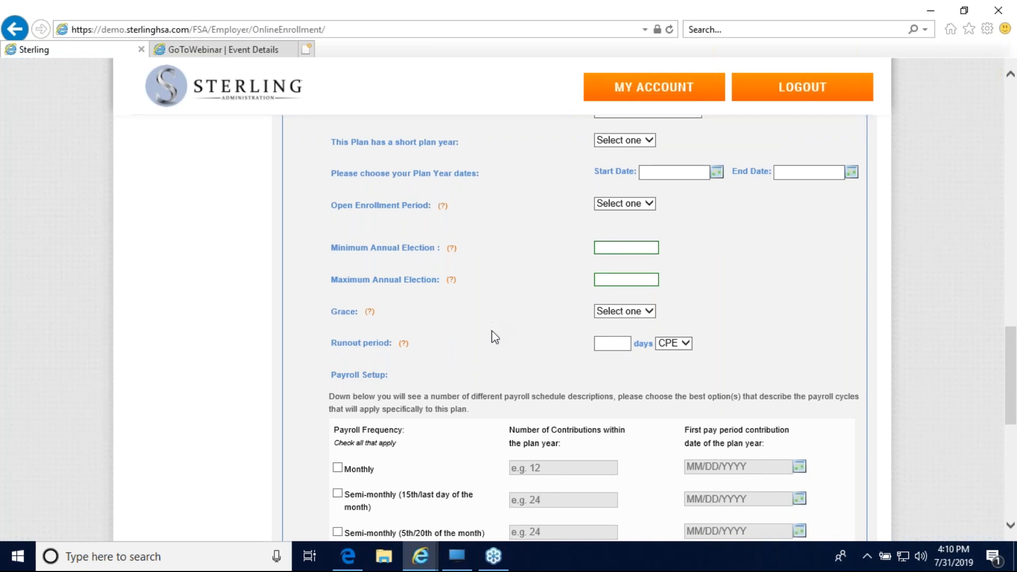
scroll(495, 338, down, 4)
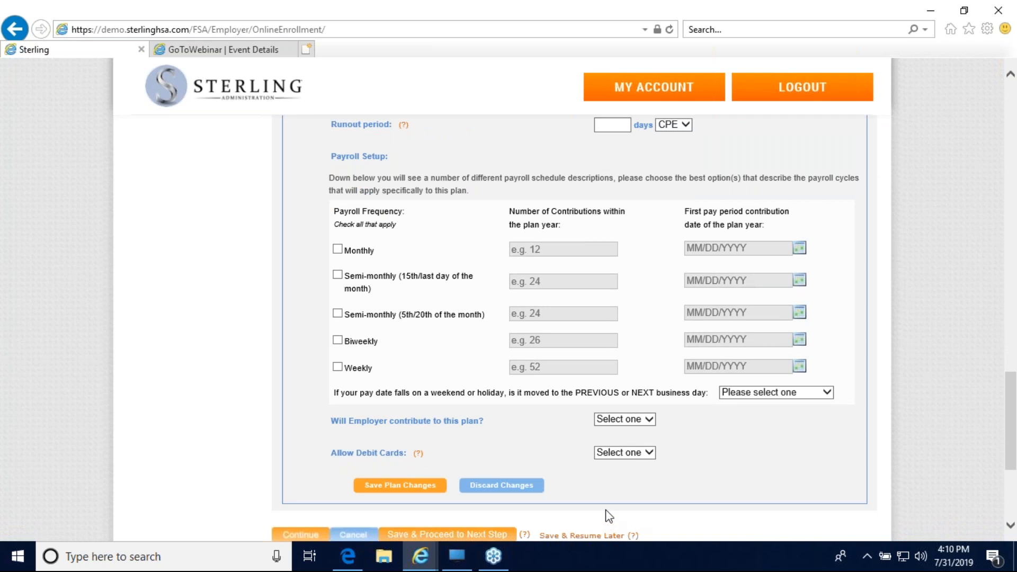
Open the Parking FSA plan setup and look over its form and the confirmed plans list
scroll(510, 488, up, 12)
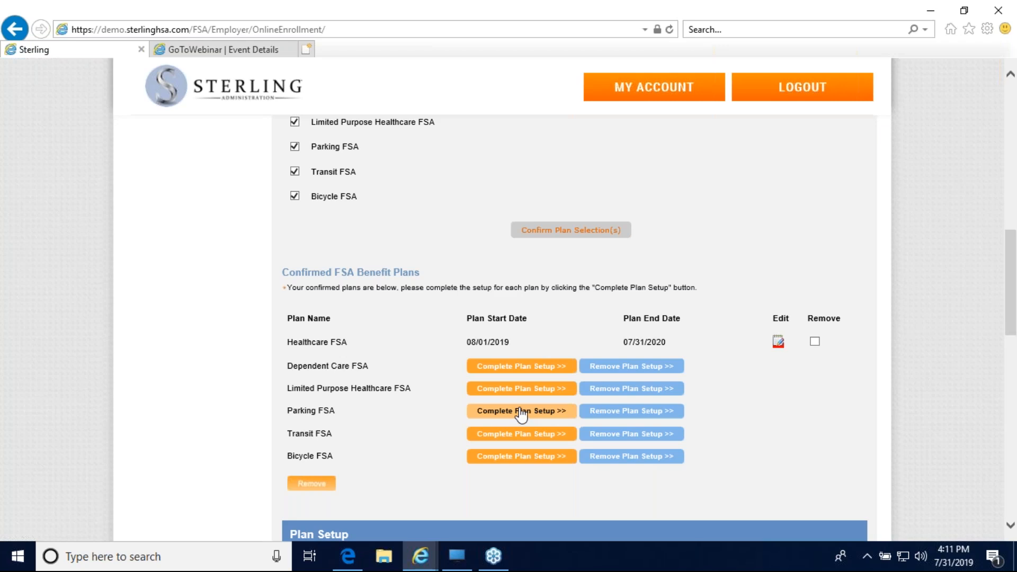
click(522, 412)
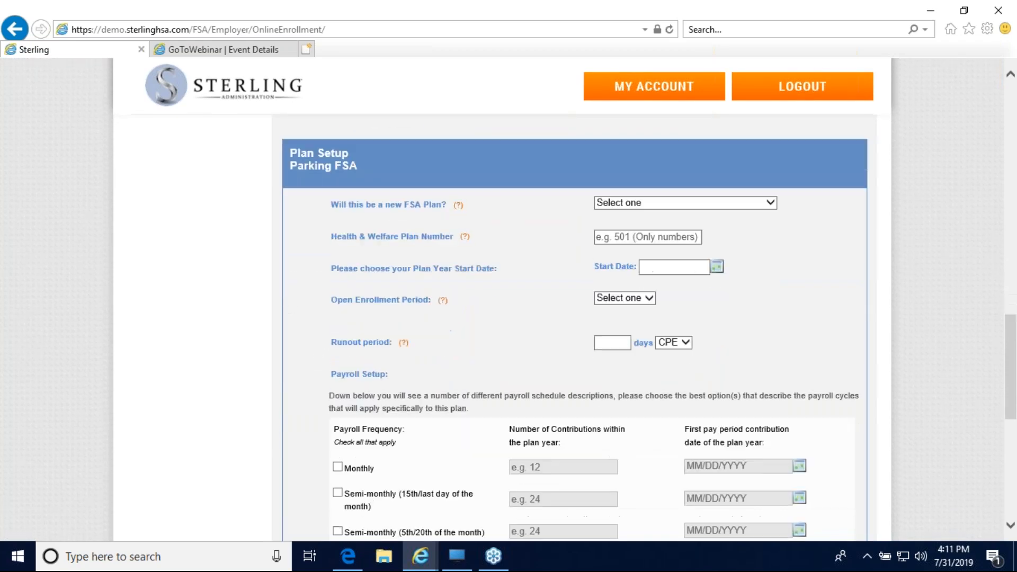
scroll(496, 318, down, 5)
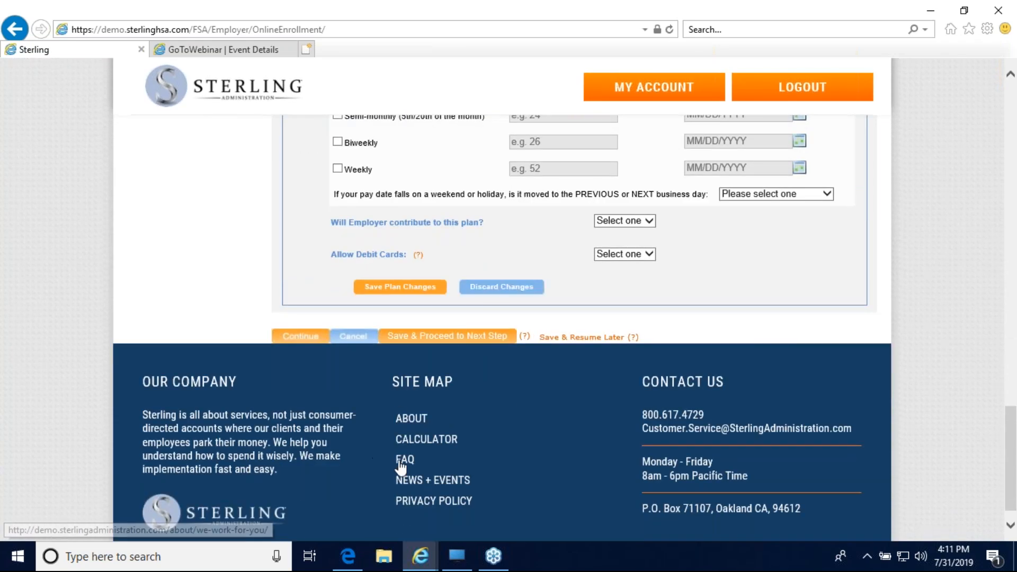
scroll(401, 466, up, 10)
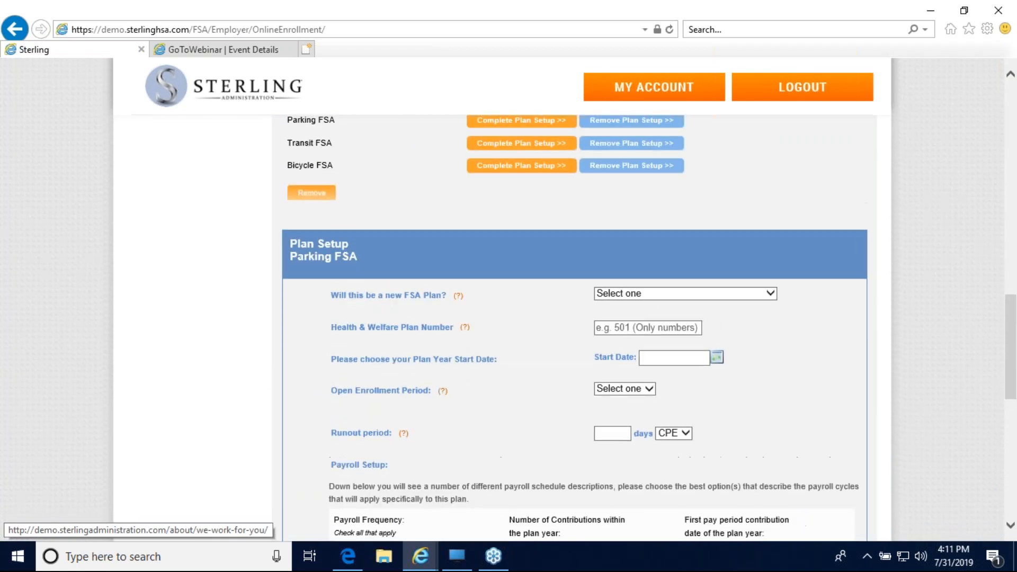
scroll(401, 466, up, 5)
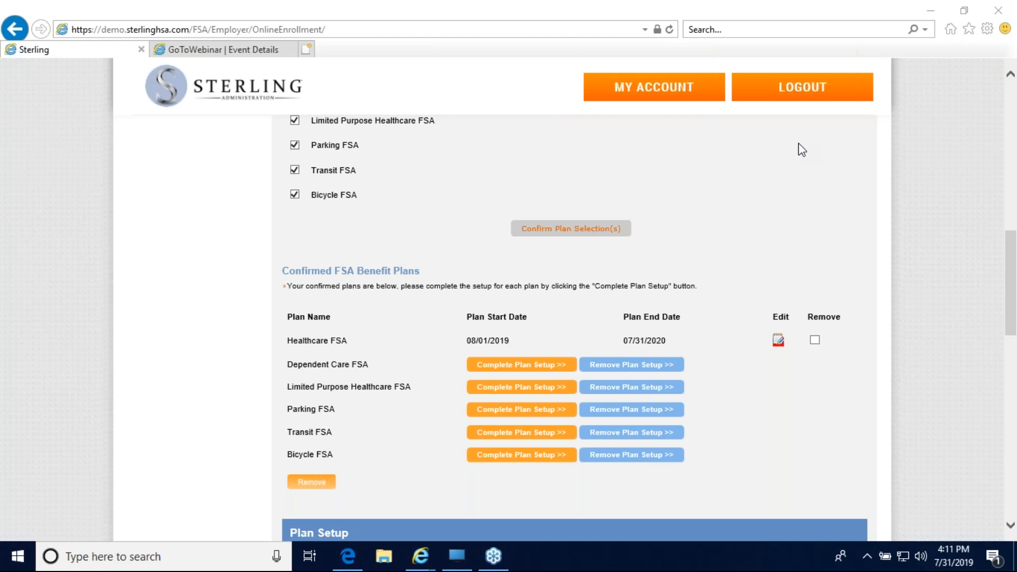
Check the Parking FSA's new-plan options and enter 501 as its Health & Welfare Plan Number
scroll(663, 294, down, 4)
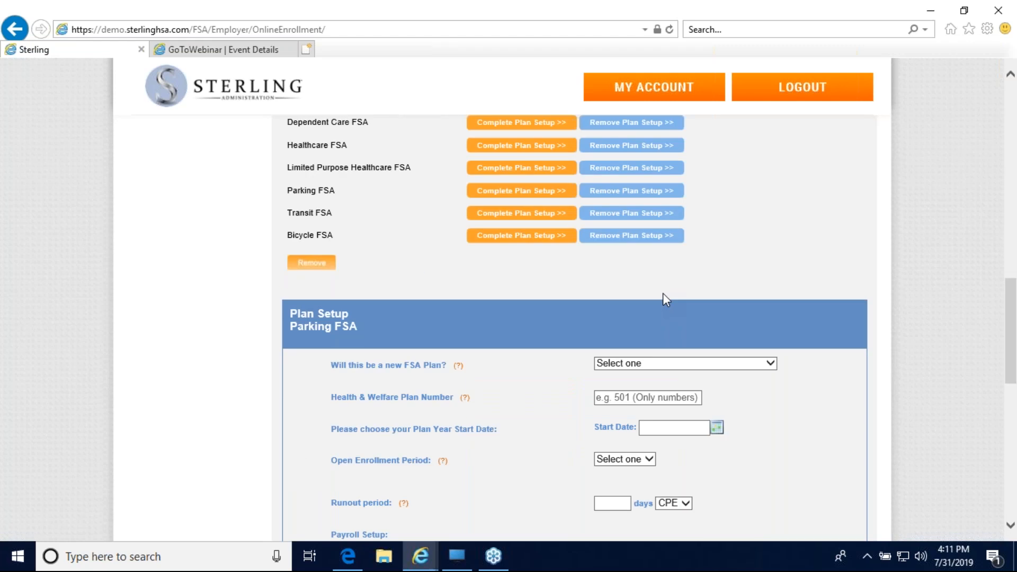
scroll(662, 293, down, 1)
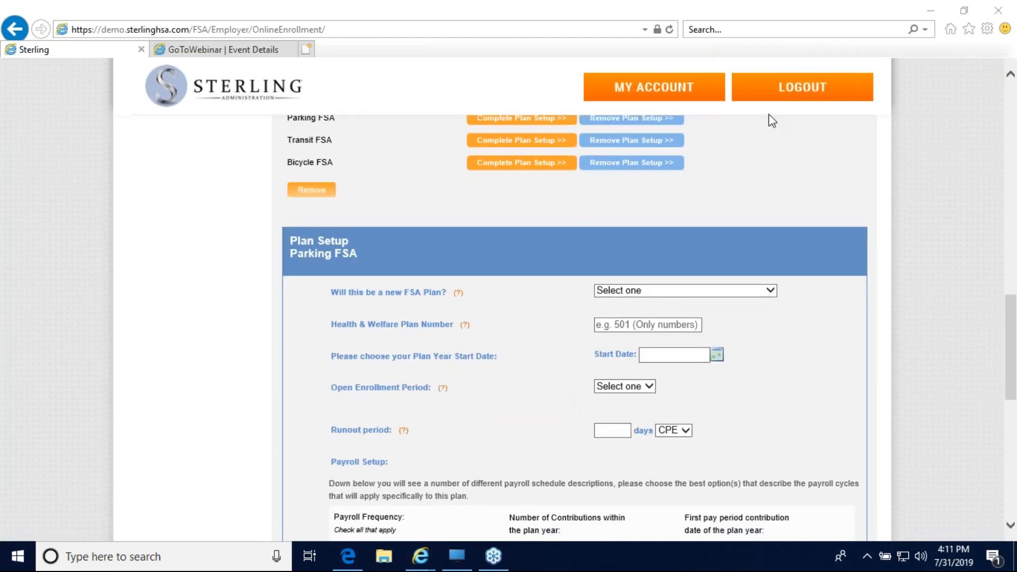
click(454, 252)
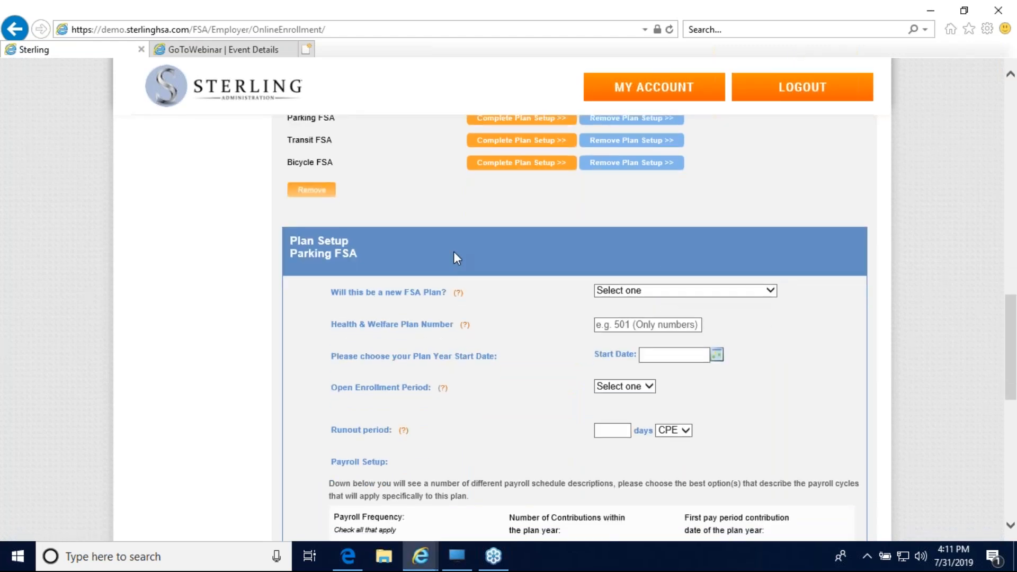
scroll(456, 254, down, 1)
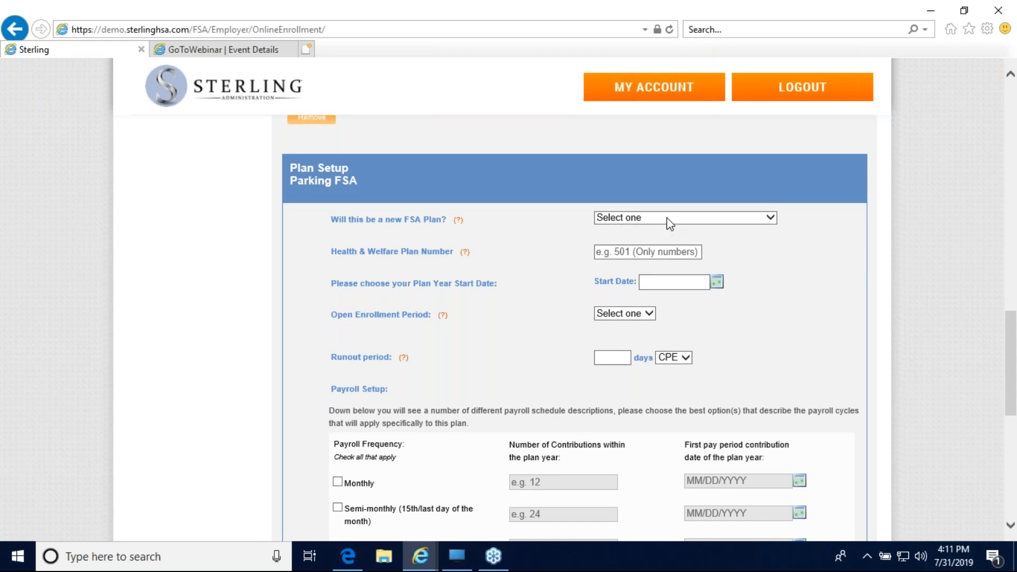
click(667, 218)
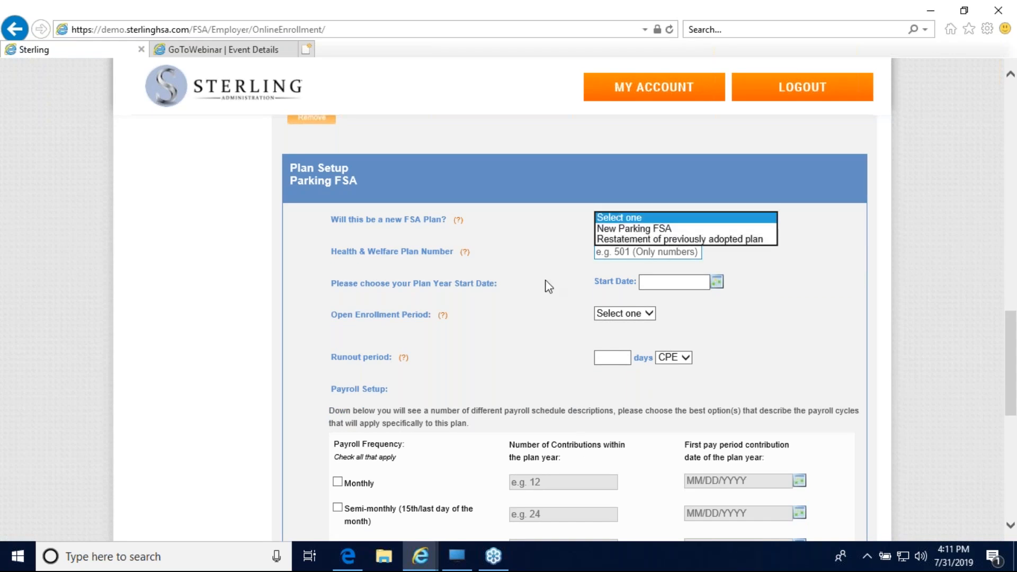
click(421, 267)
click(629, 252)
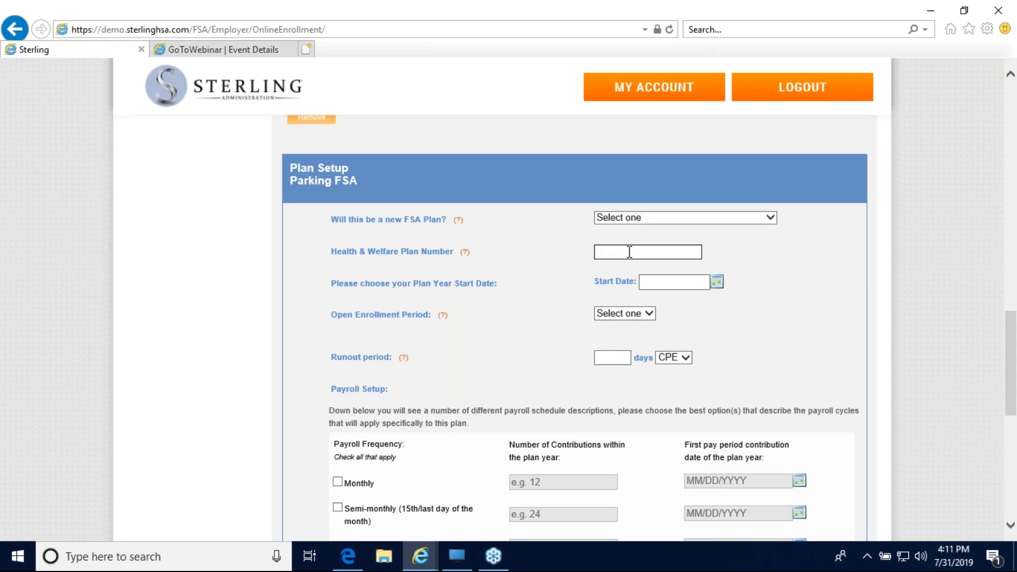
text(501)
click(681, 283)
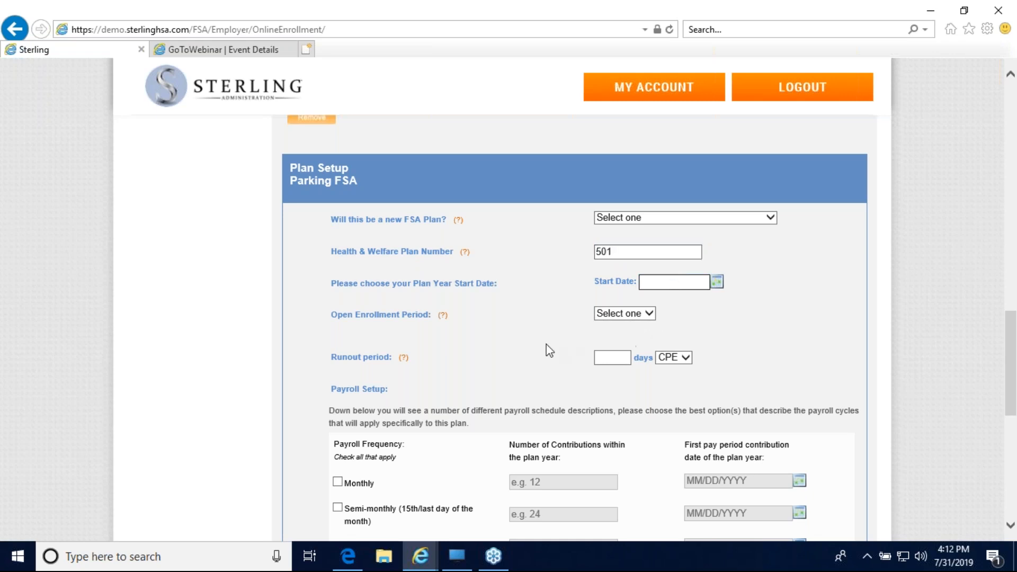
click(495, 369)
Look over the rest of the Parking FSA form, save the benefit plan information and proceed to the Plan Options step
scroll(494, 369, down, 1)
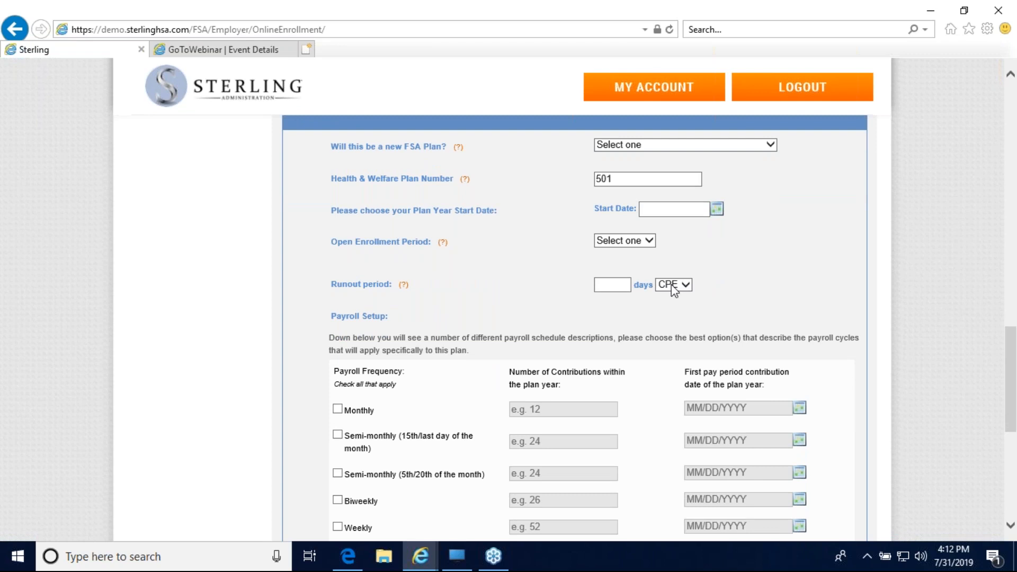
scroll(540, 306, down, 2)
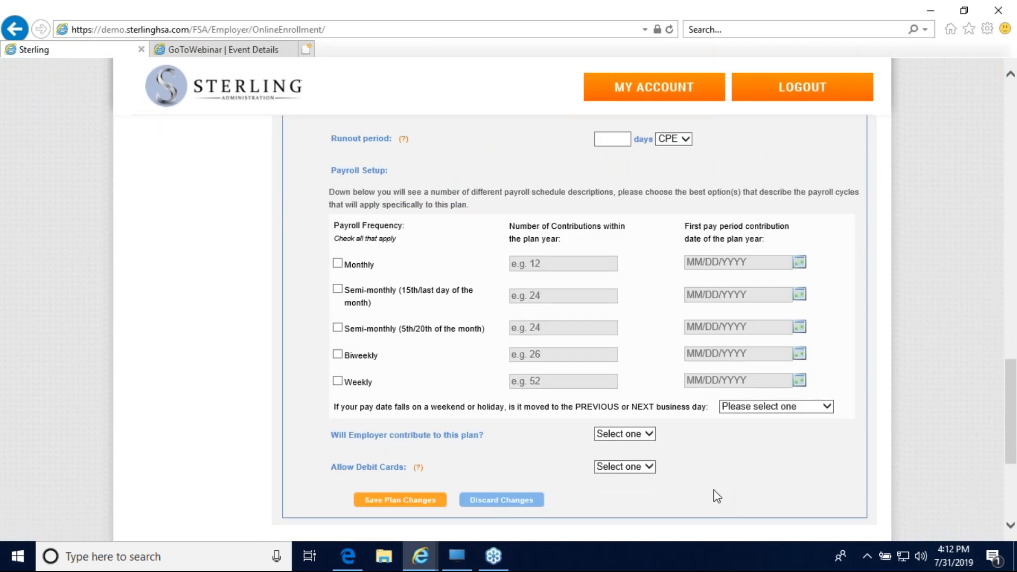
scroll(712, 490, up, 8)
scroll(712, 490, down, 5)
scroll(710, 490, down, 10)
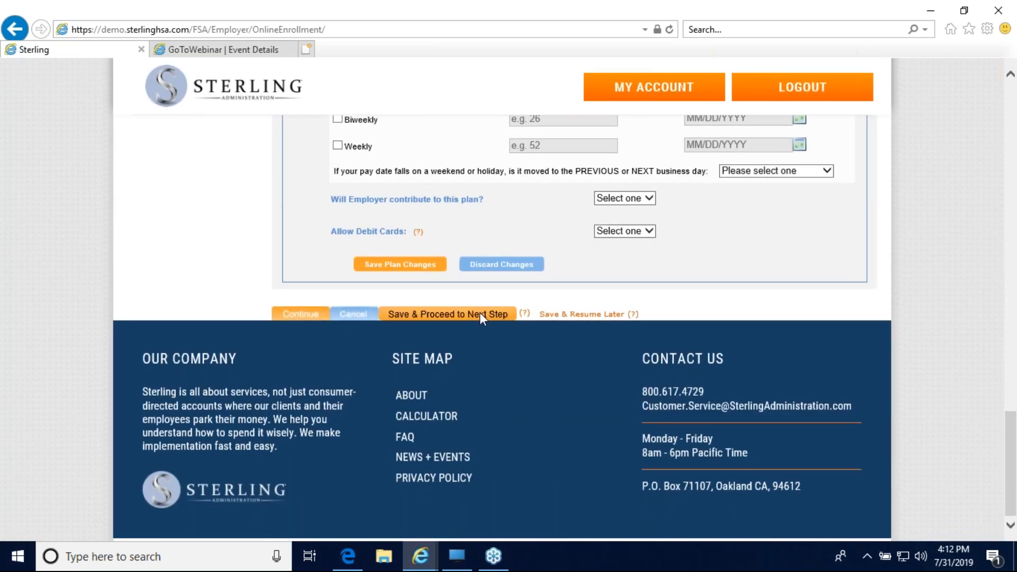
click(480, 312)
click(613, 334)
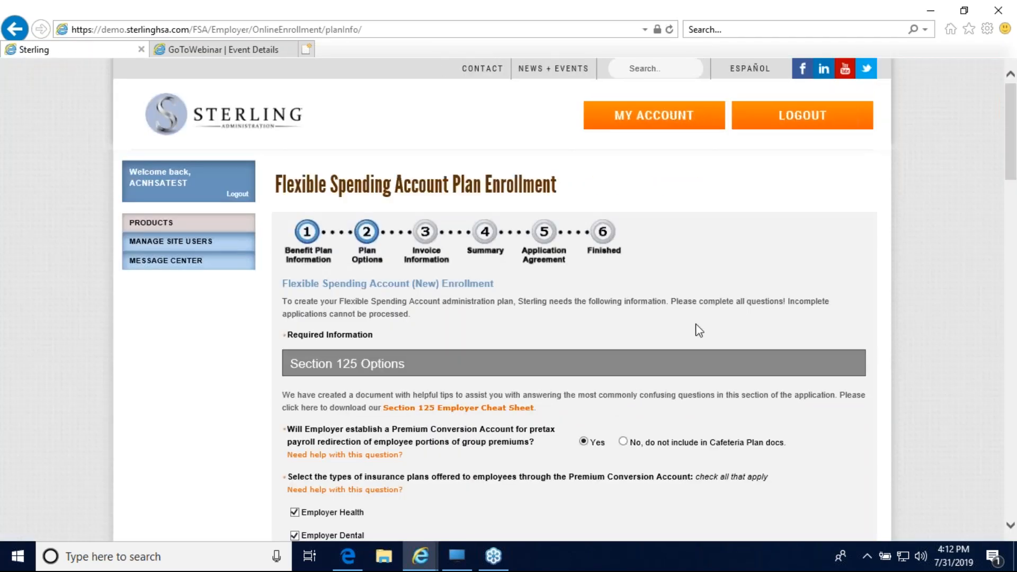
scroll(698, 331, down, 5)
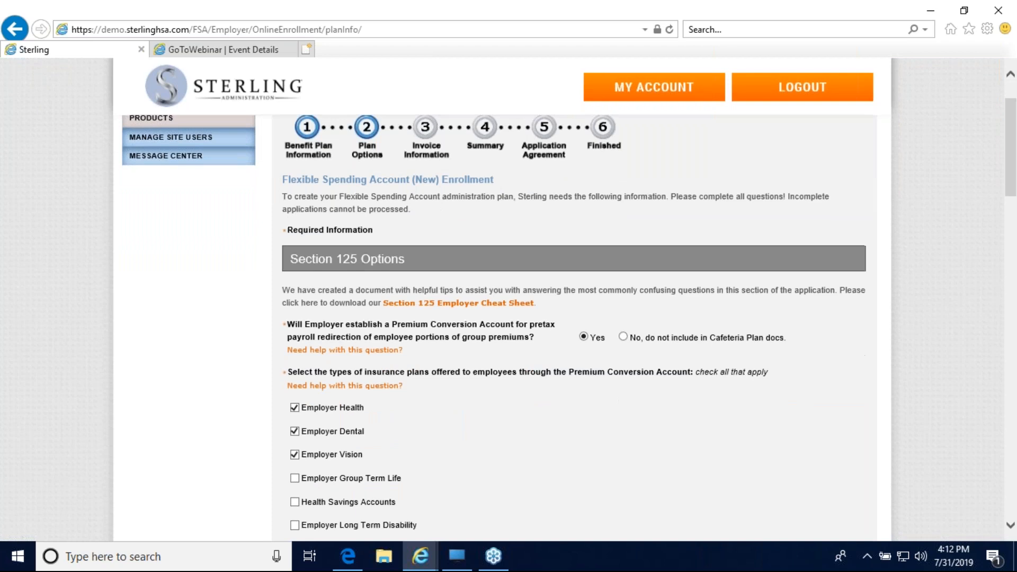